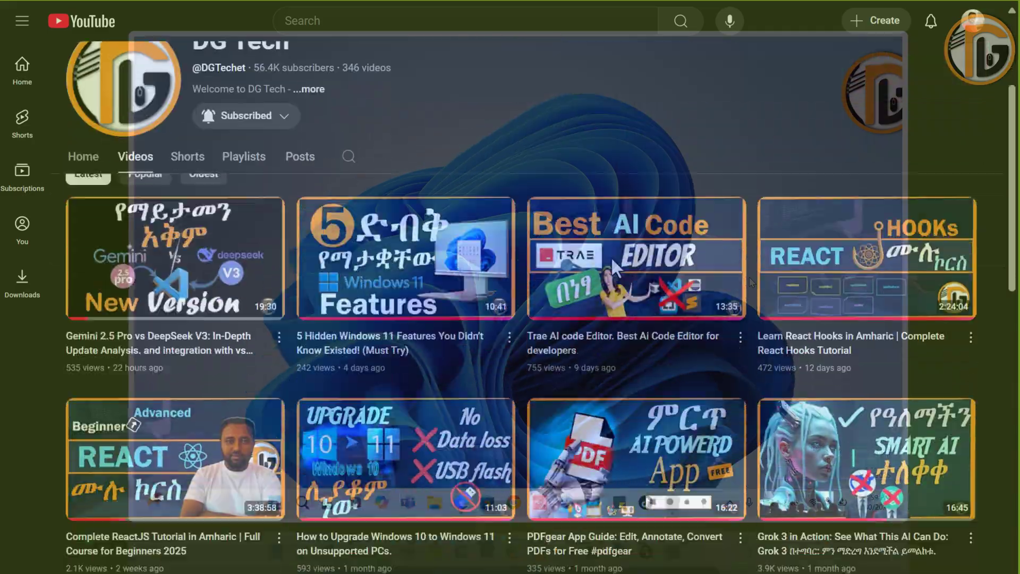
Look through the list of uploaded videos on the DG Tech channel.
scroll(611, 258, "down", 5)
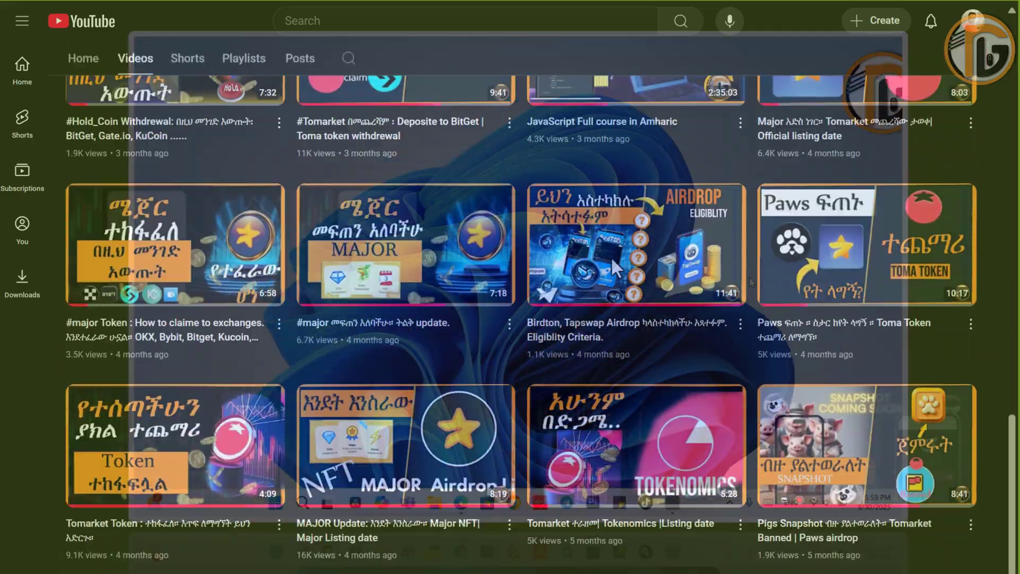
scroll(611, 256, "down", 20)
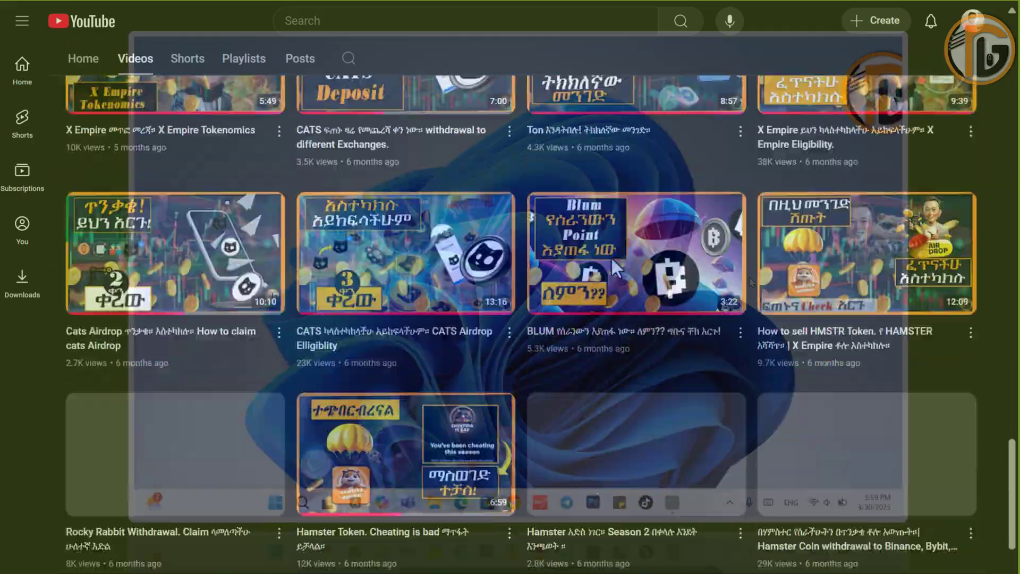
scroll(610, 258, "down", 20)
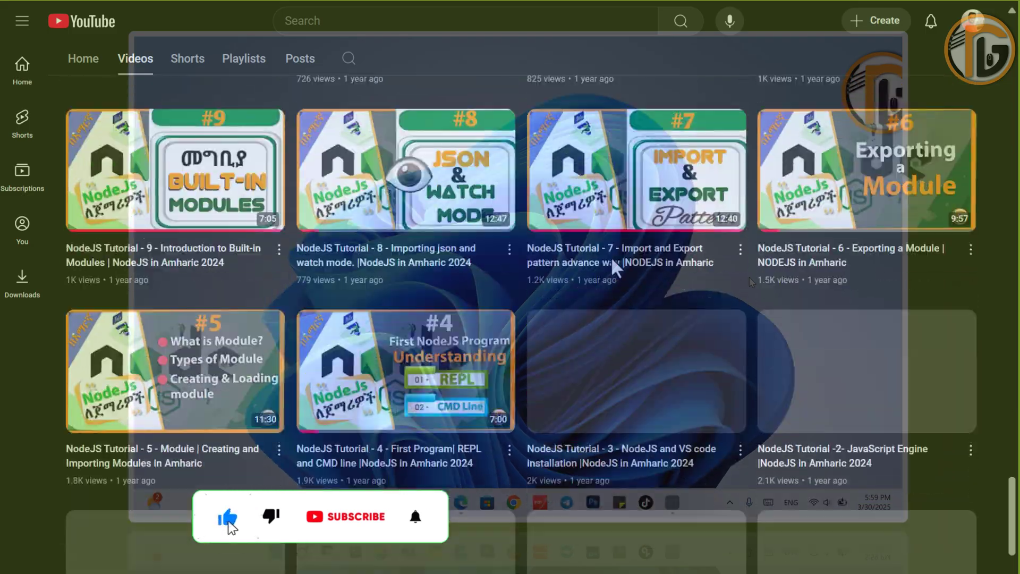
scroll(614, 268, "down", 4)
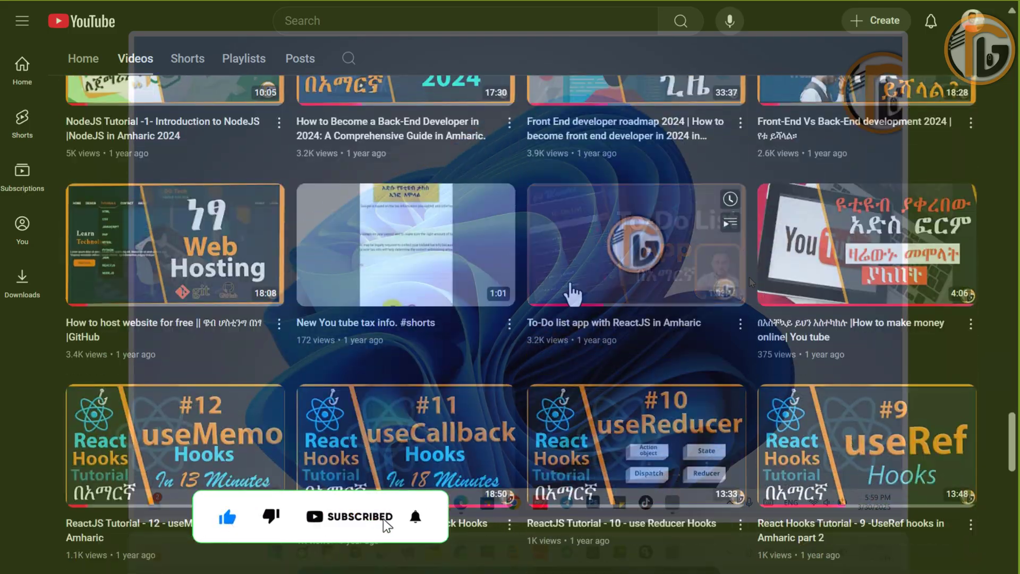
scroll(571, 295, "down", 4)
scroll(573, 292, "down", 20)
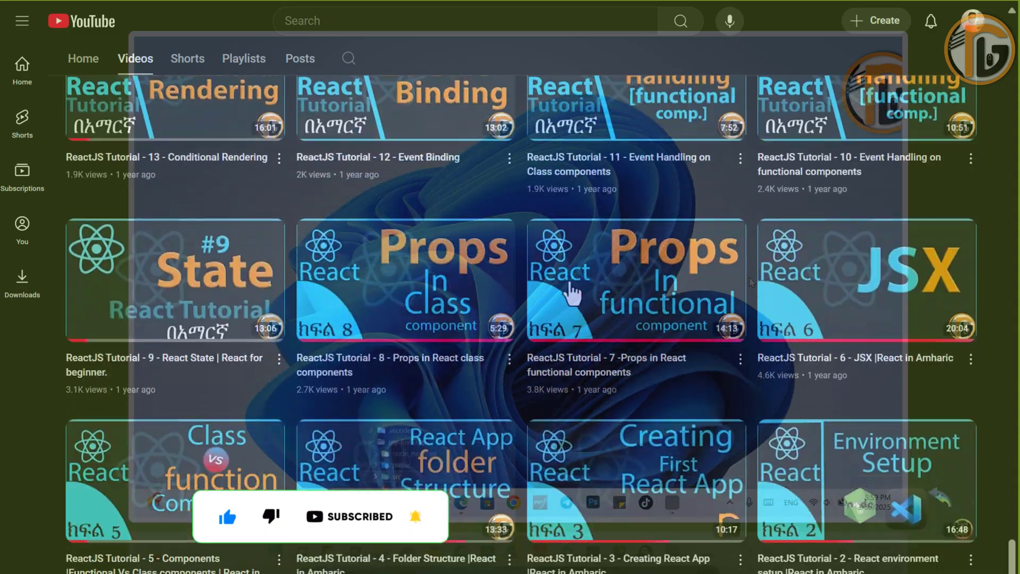
scroll(572, 292, "down", 20)
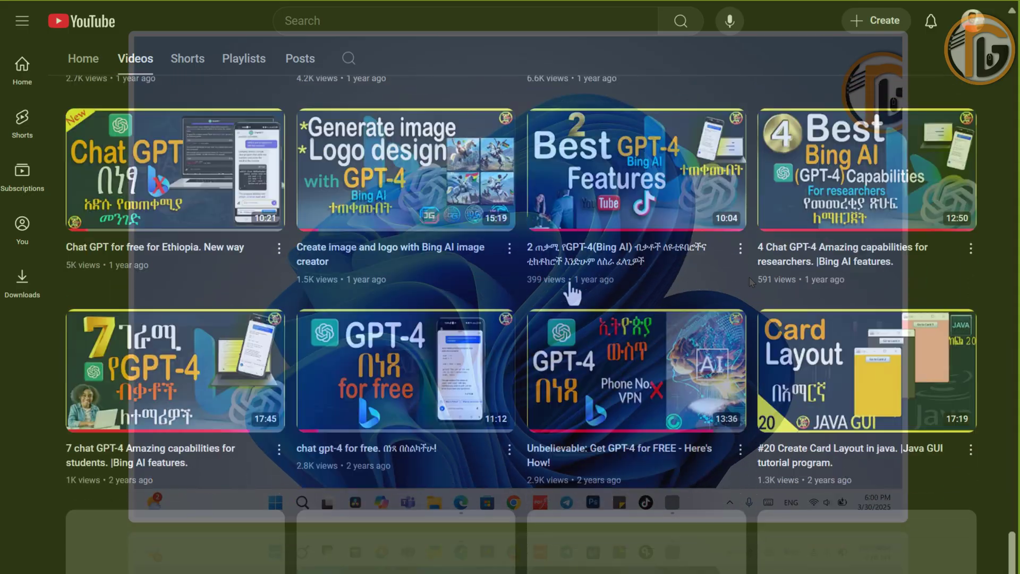
scroll(572, 292, "down", 12)
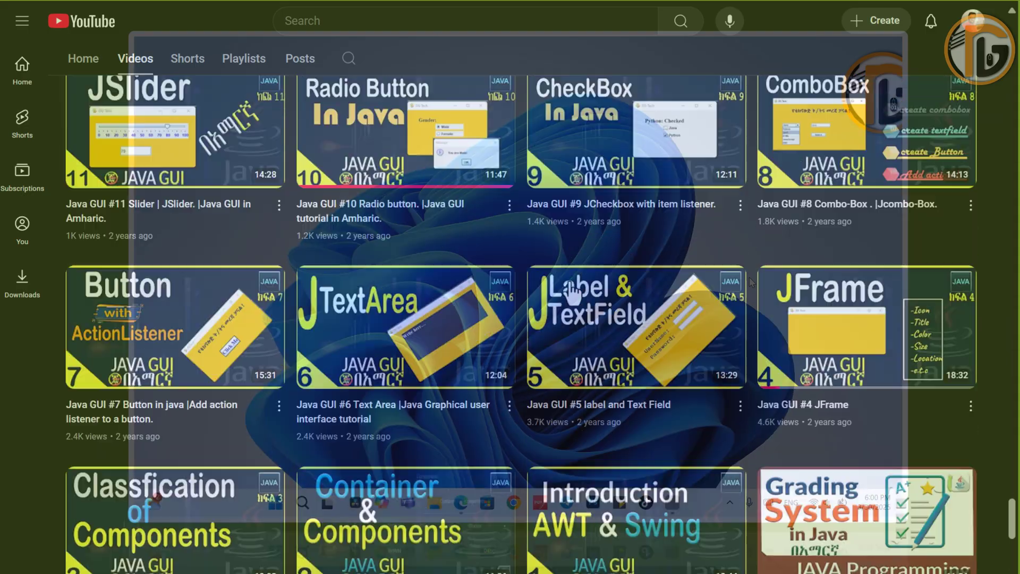
scroll(573, 291, "down", 5)
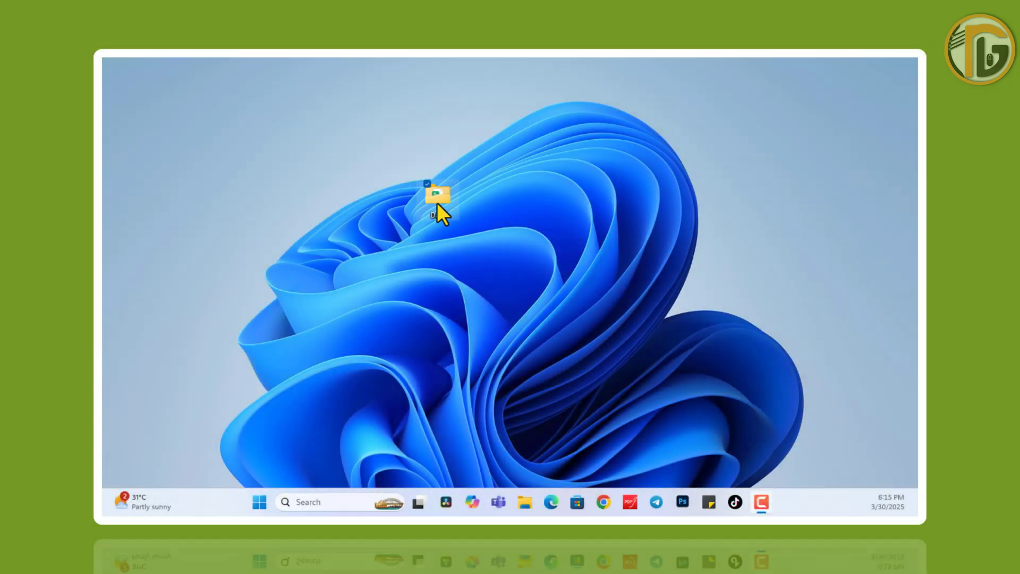
Open the Basic business invoice workbook from the Data folder on the desktop.
double_click(439, 196)
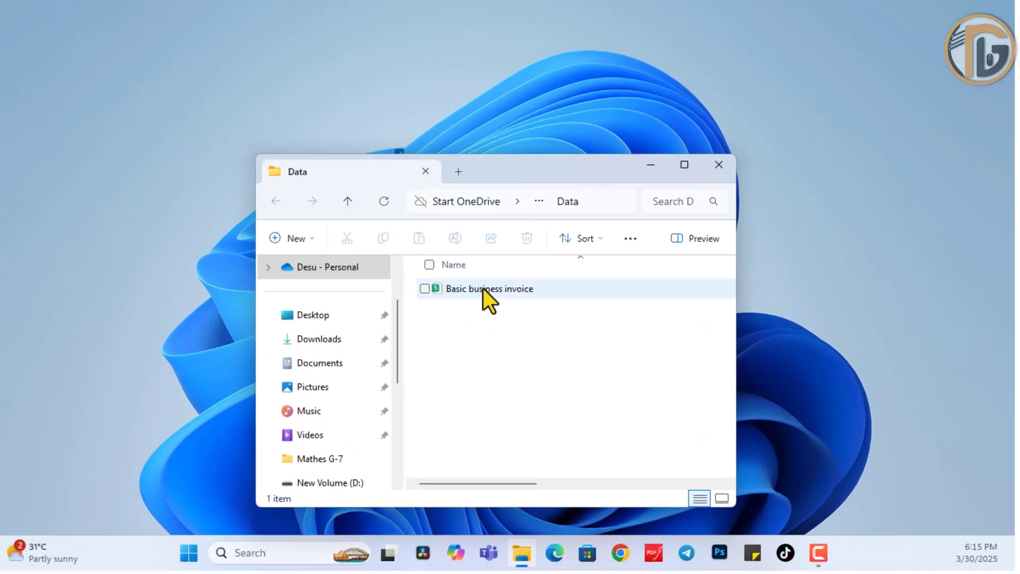
double_click(471, 287)
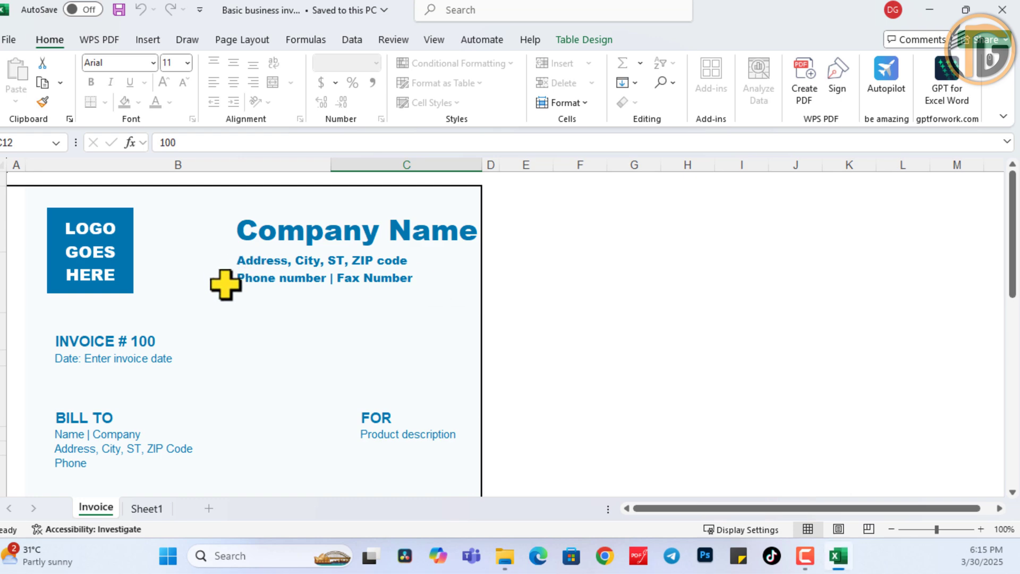
Try to edit the Computer entry under Item Description on the Invoice sheet, and dismiss the warning.
scroll(227, 300, "down", 4)
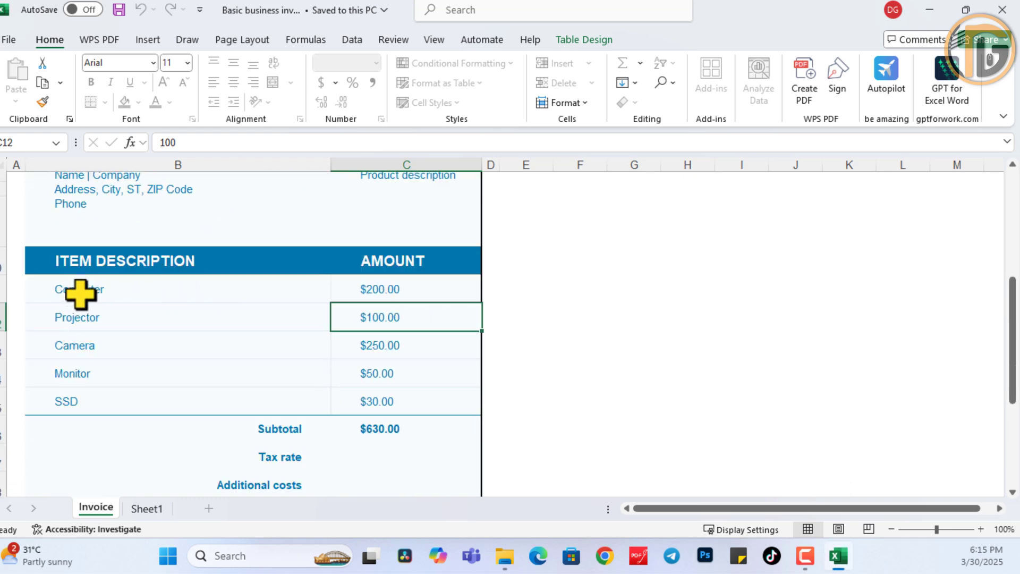
left_click(370, 313)
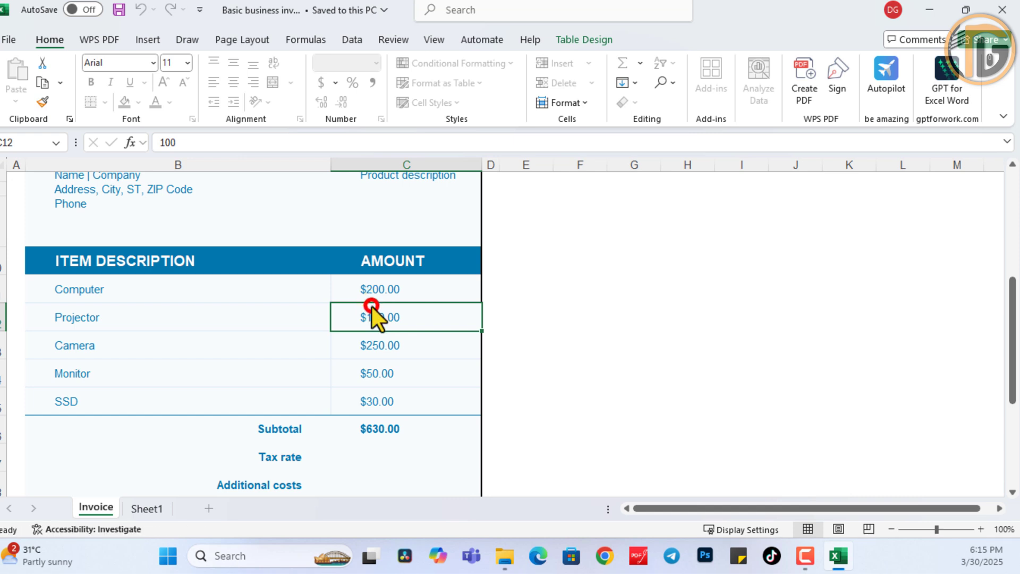
double_click(103, 292)
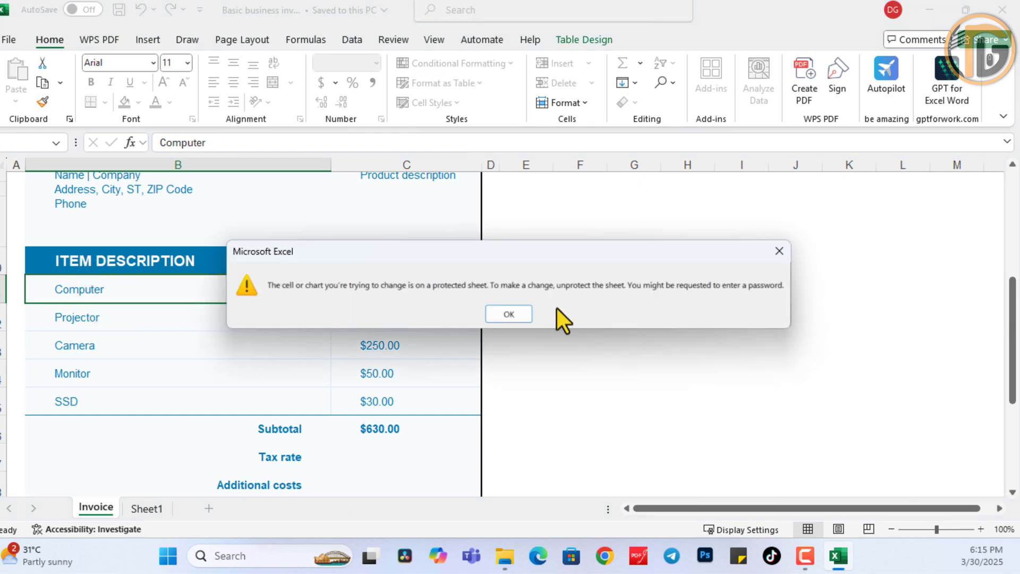
left_click(507, 311)
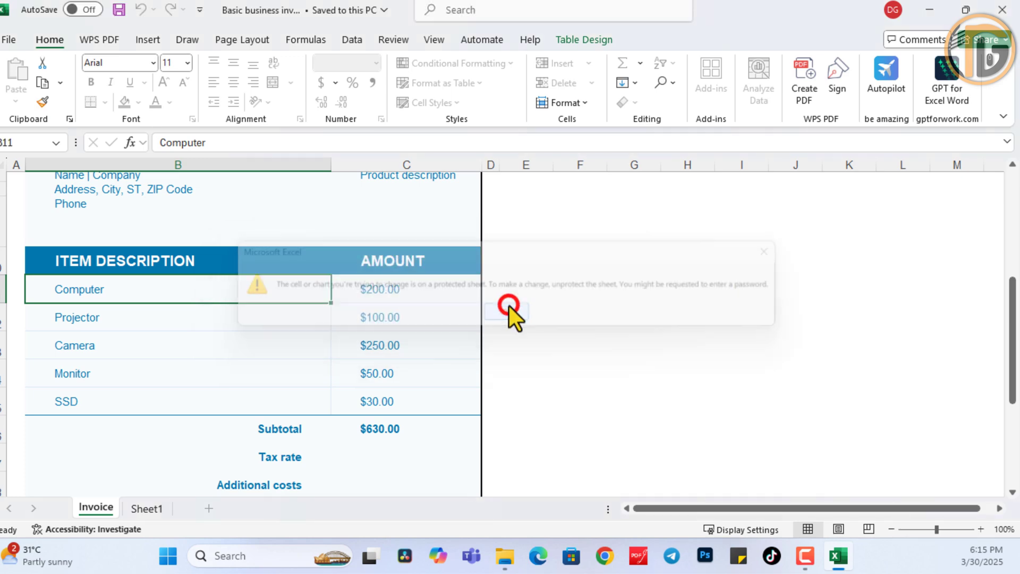
Check whether unprotecting the Invoice sheet and the workbook requires a password, cancelling both requests.
scroll(316, 290, "down", 2)
scroll(300, 329, "up", 3)
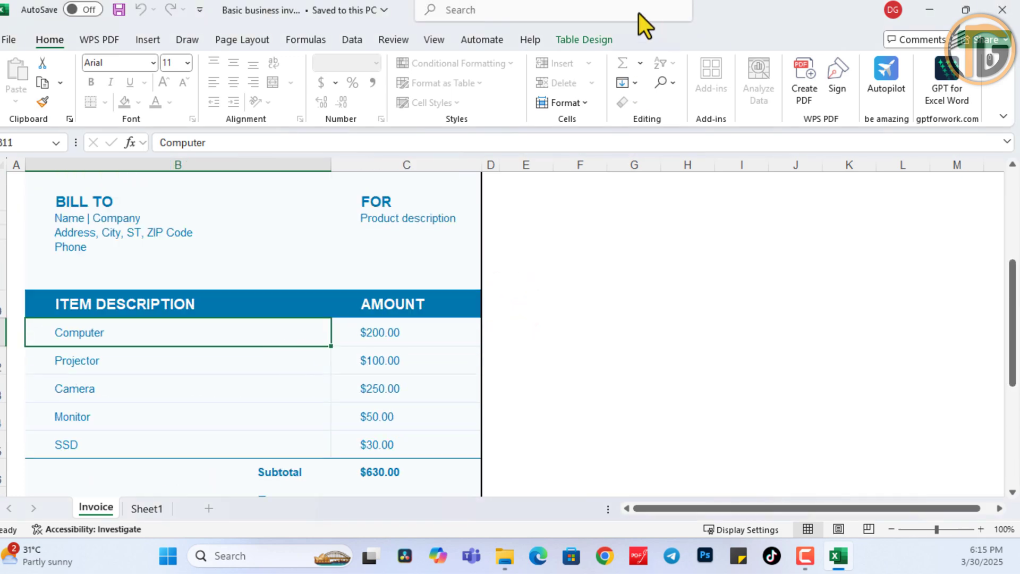
left_click(398, 42)
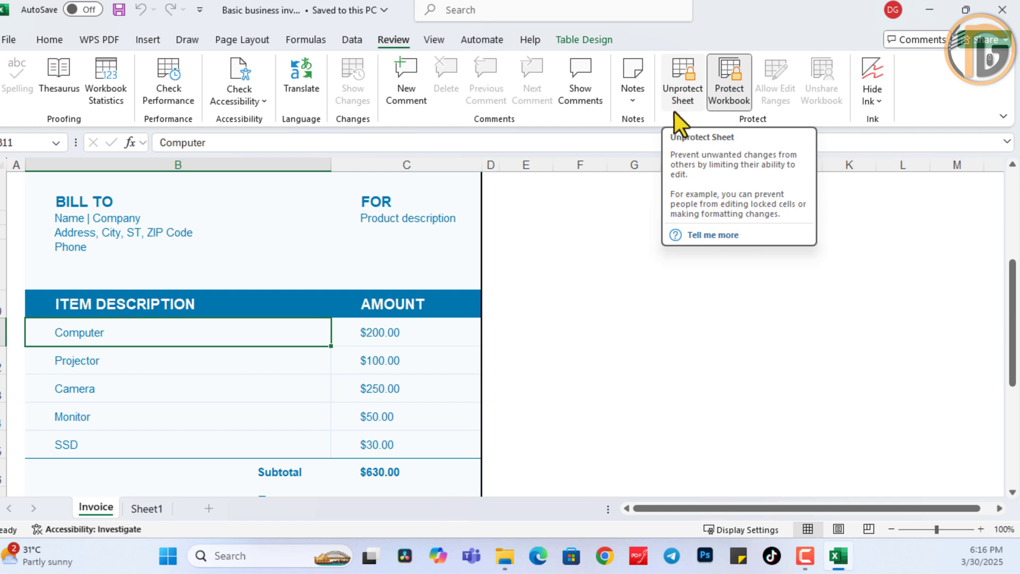
left_click(684, 73)
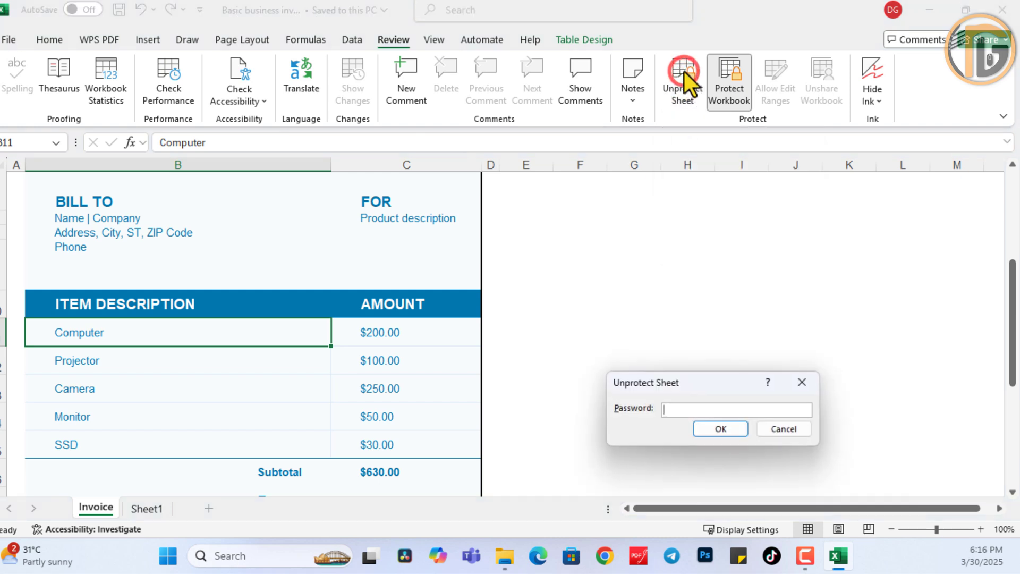
left_click_drag(685, 383, 582, 257)
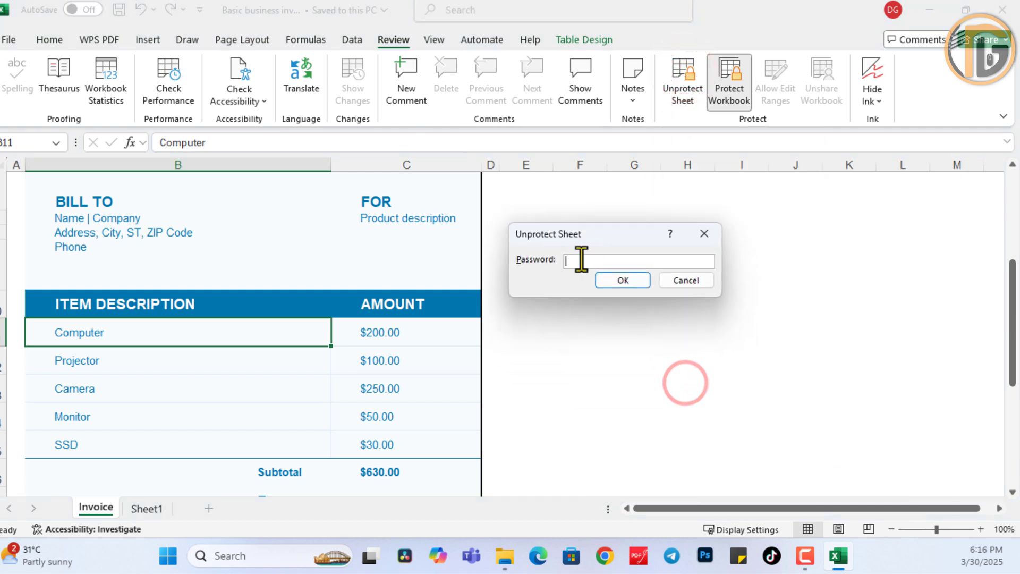
left_click(704, 234)
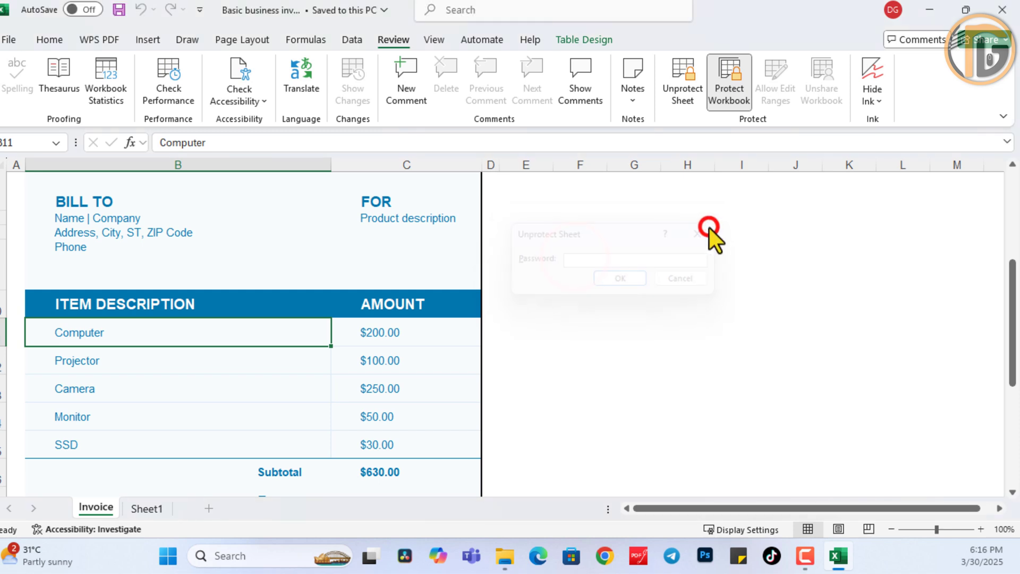
left_click(731, 74)
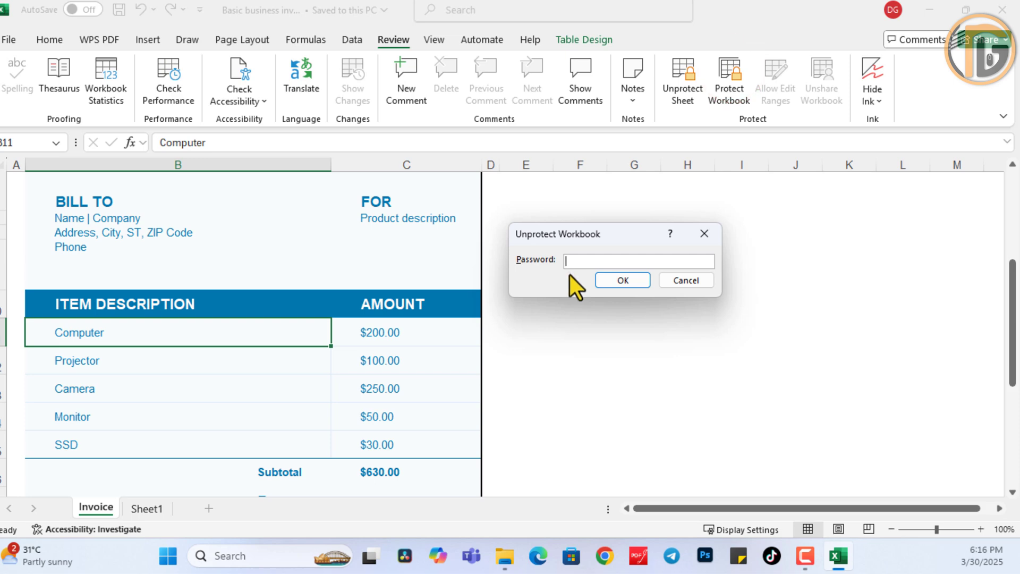
left_click(712, 229)
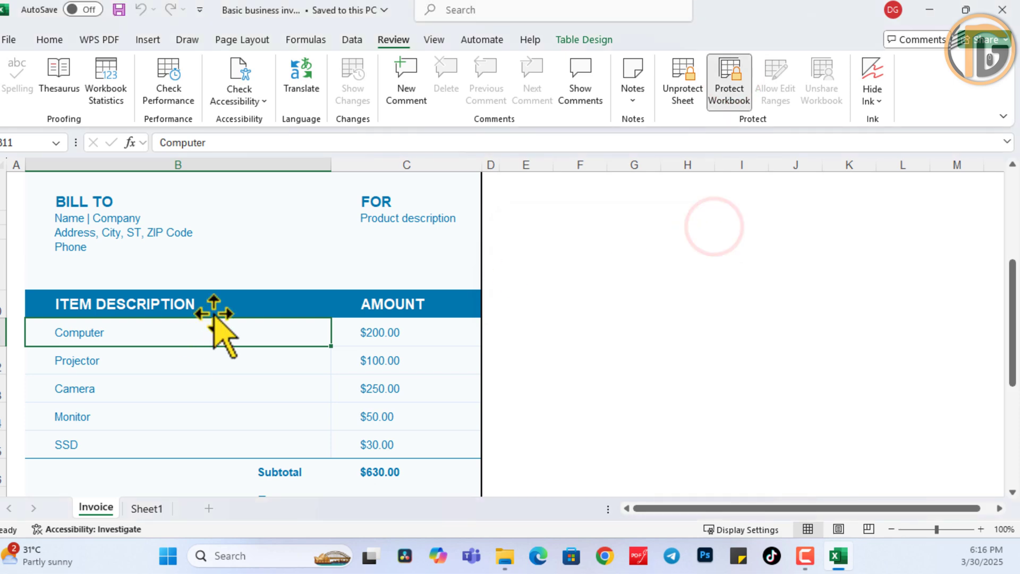
Examine the totals area of the Invoice sheet and compare its protection with Sheet1.
scroll(211, 330, "down", 2)
left_click(234, 302)
scroll(336, 344, "down", 1)
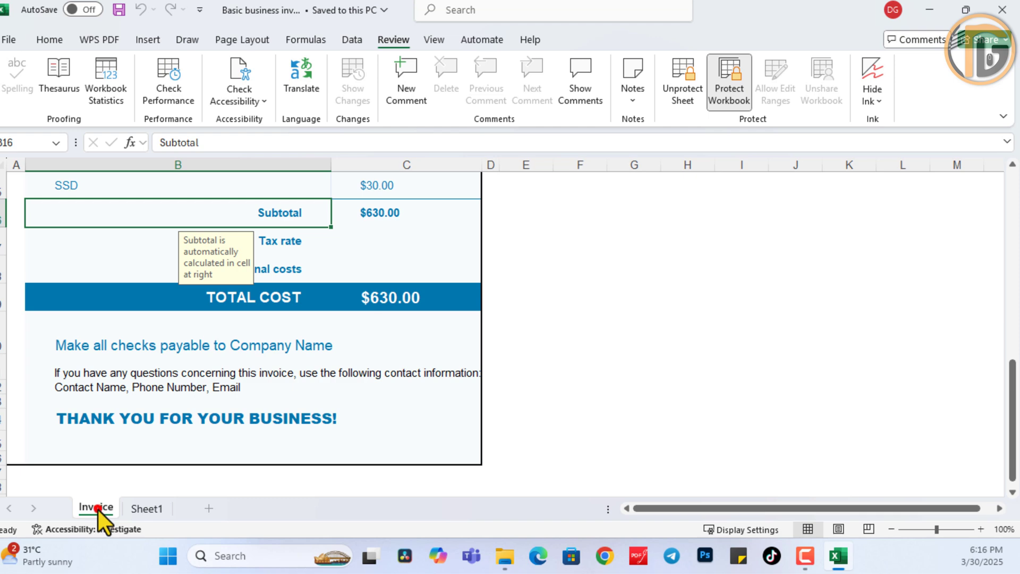
left_click(139, 504)
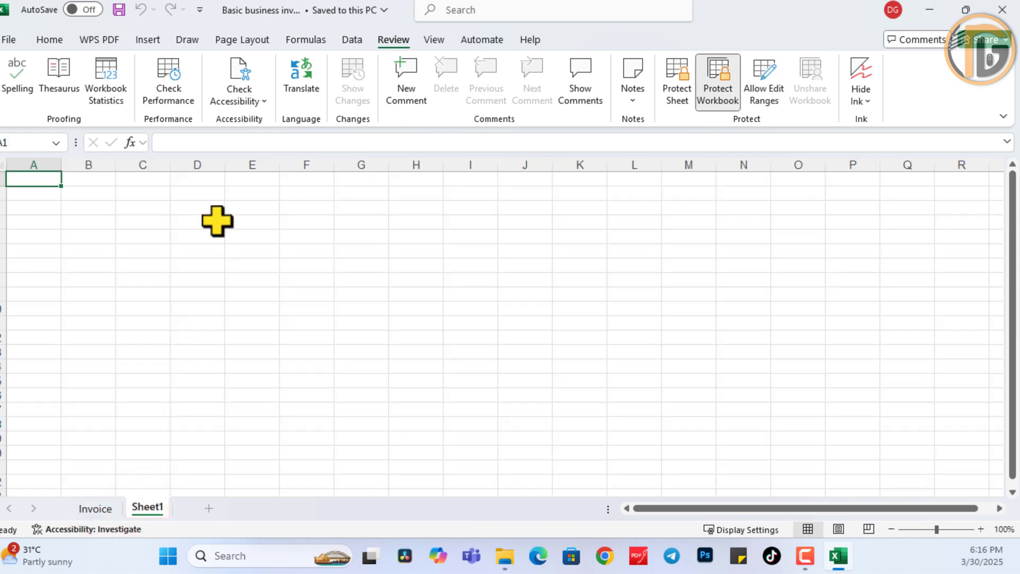
left_click(94, 509)
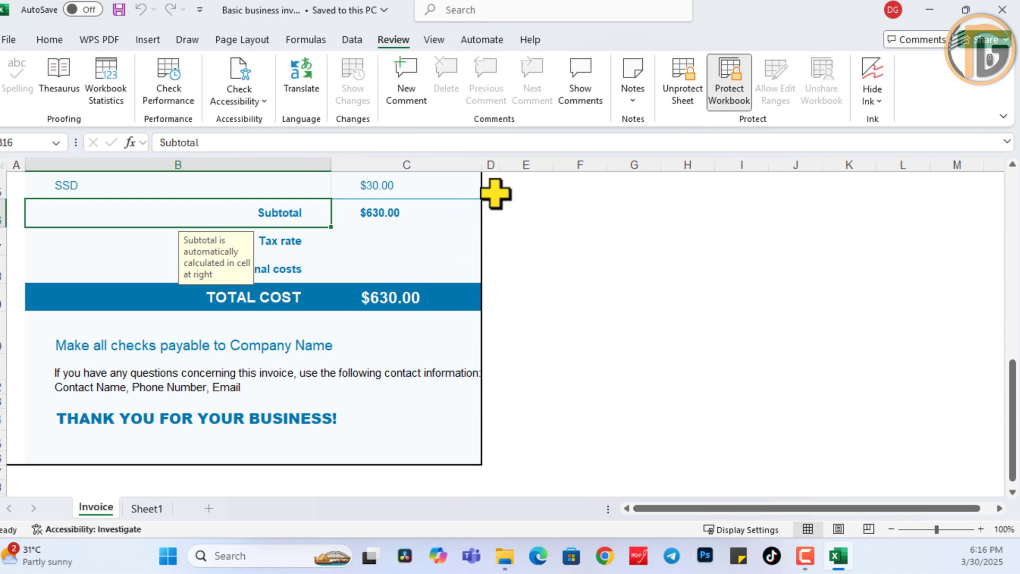
Close the workbook and turn on file name extensions in the Data folder.
left_click(999, 10)
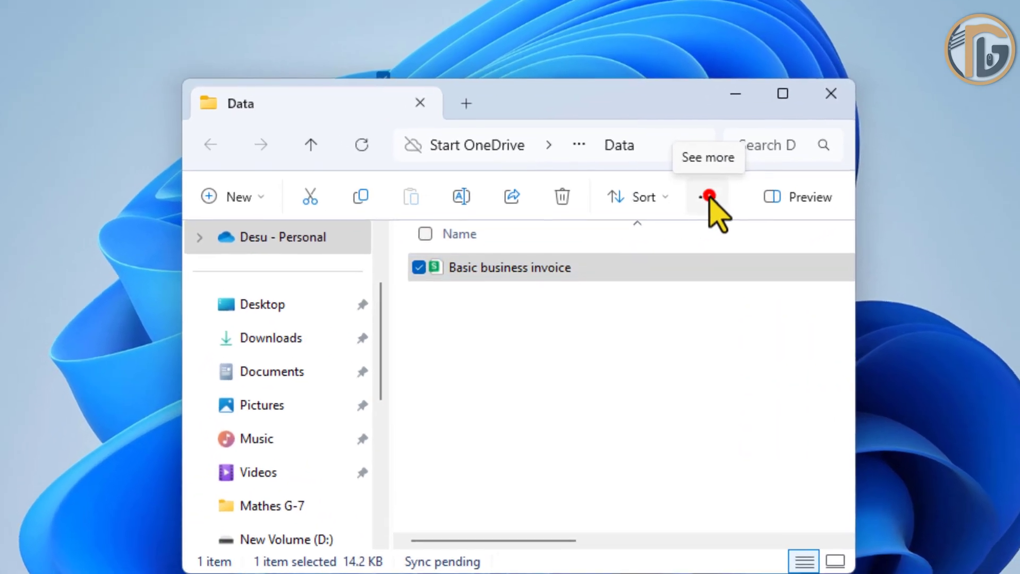
left_click(671, 219)
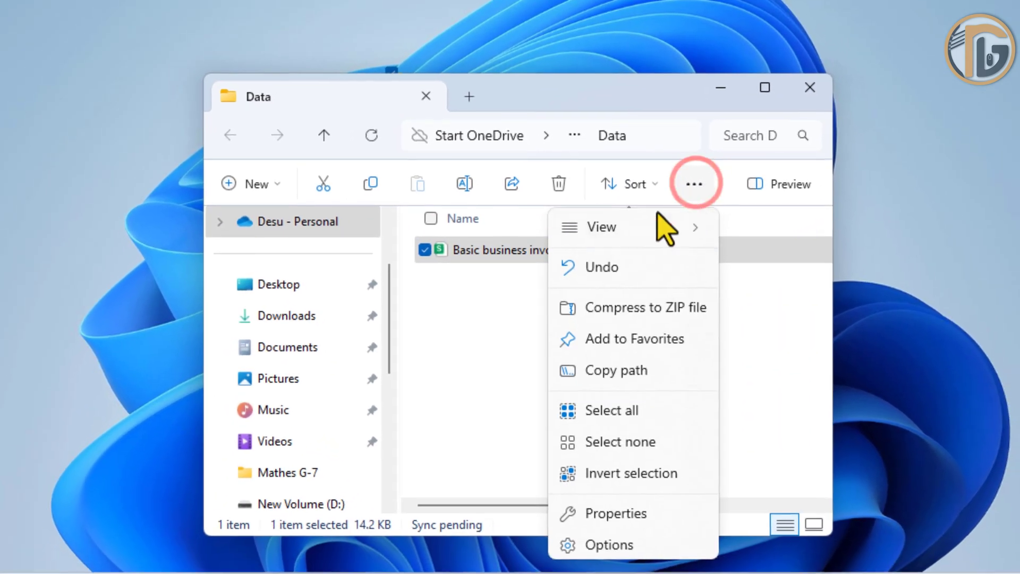
mouse_move(632, 232)
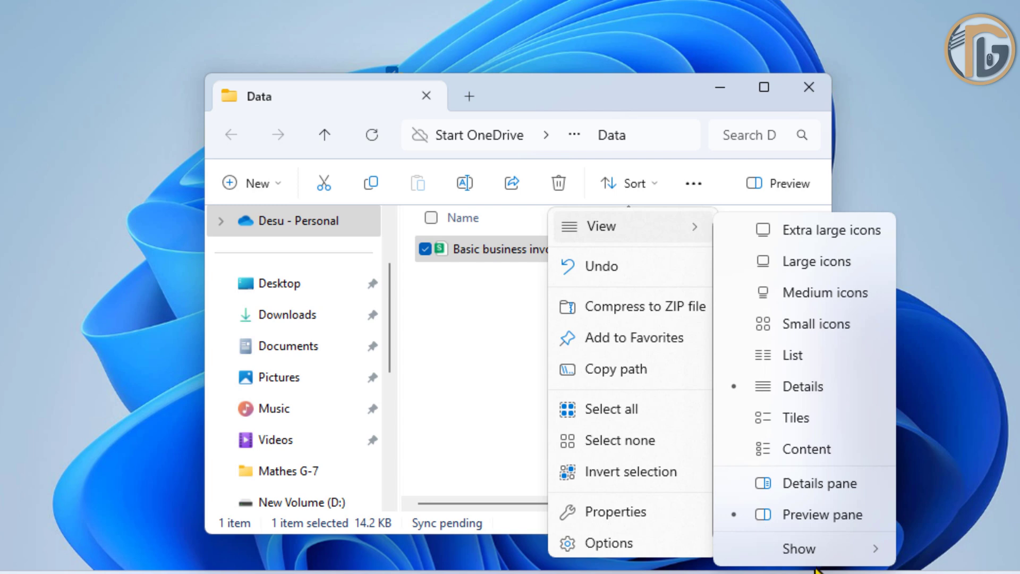
mouse_move(805, 550)
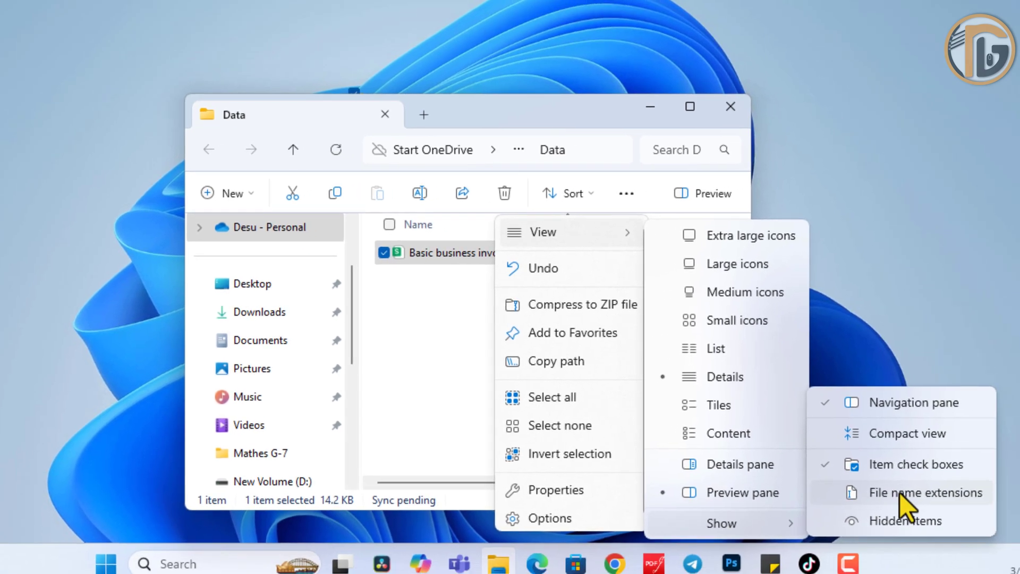
left_click(900, 493)
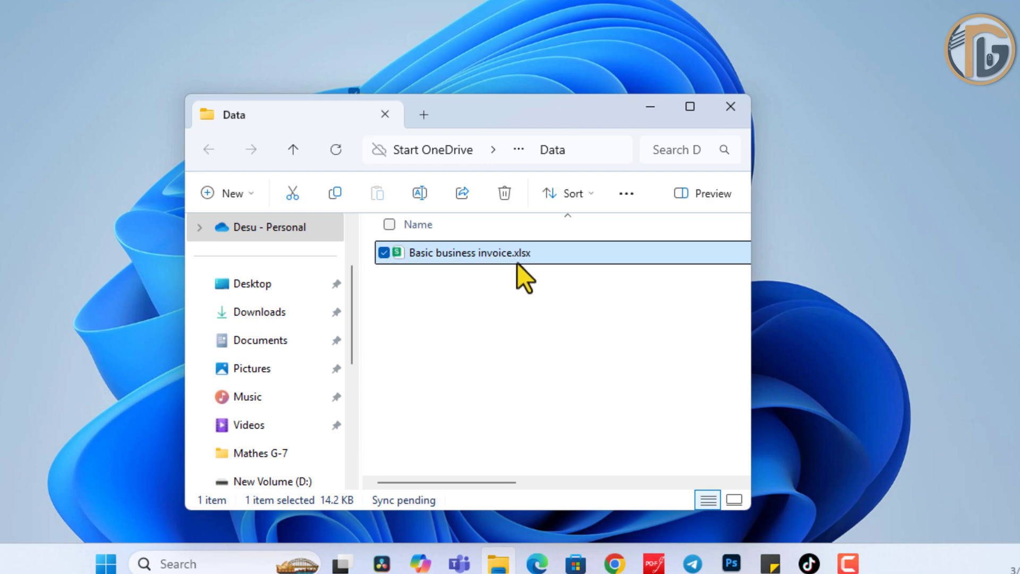
Rename the workbook file as Basic business invoice.zip, accept the extension change and open the archive.
mouse_move(527, 263)
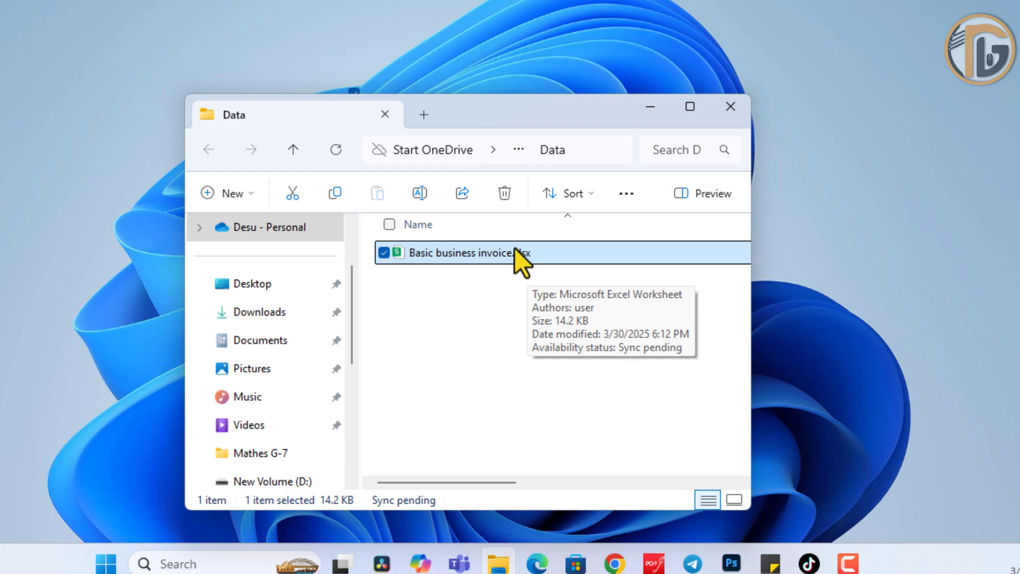
left_click(420, 192)
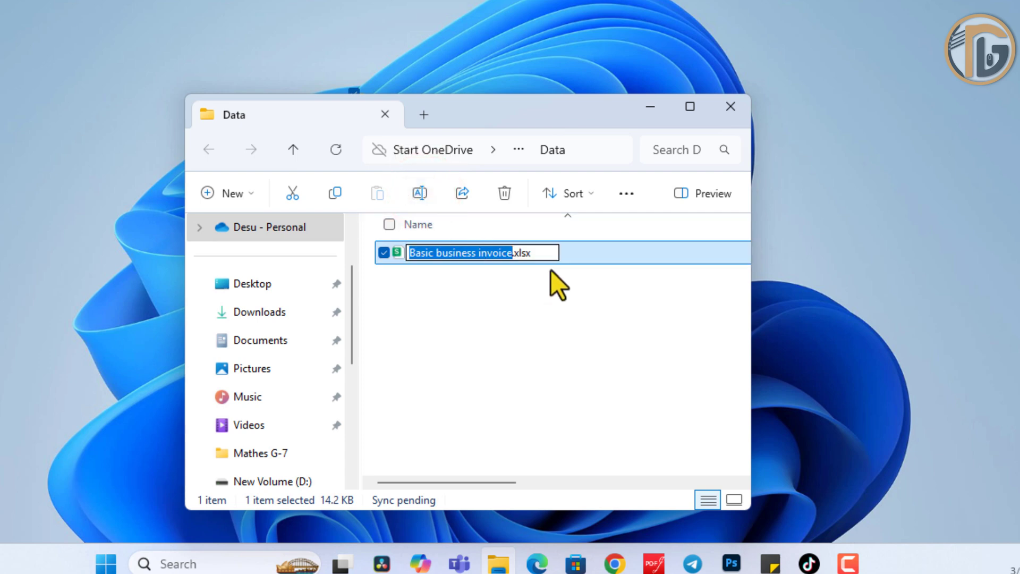
left_click(534, 253)
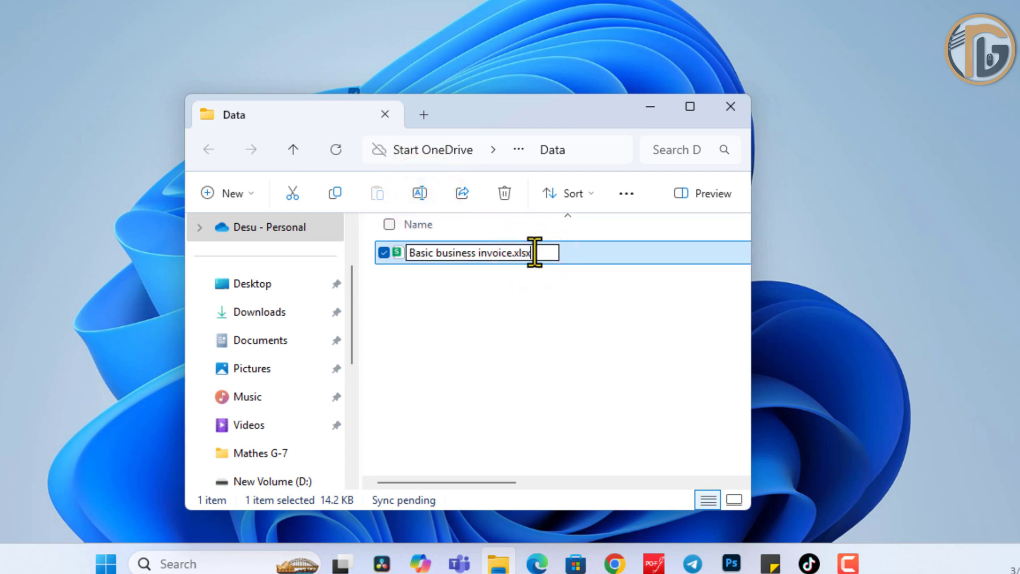
key("BackSpace")
type("zip")
key("Return")
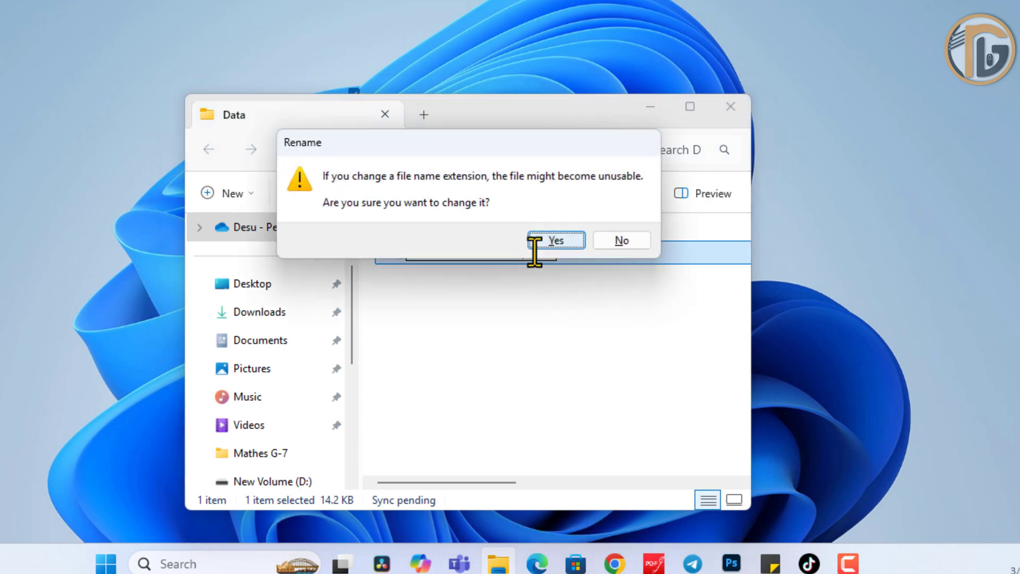
left_click(562, 241)
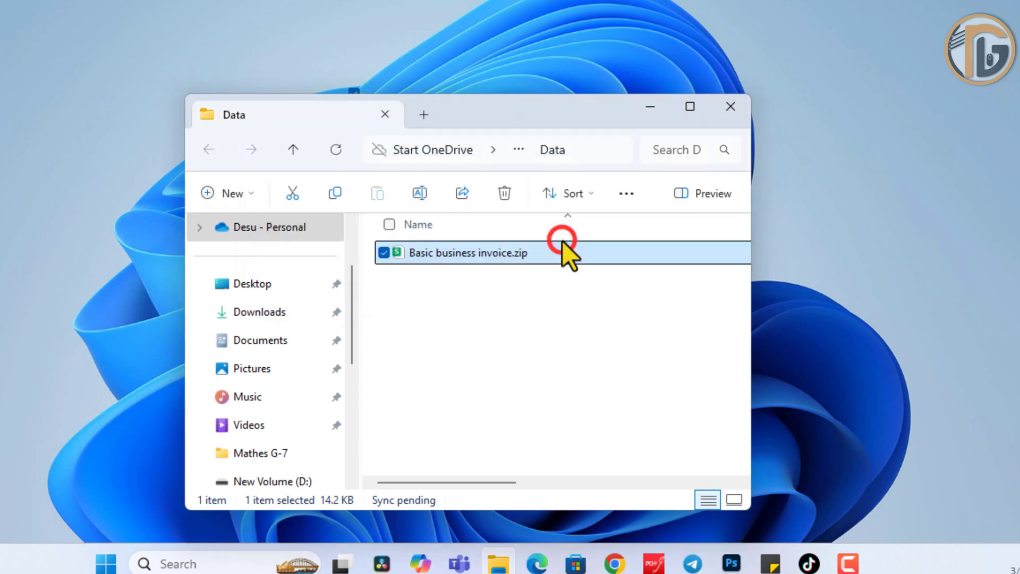
double_click(444, 253)
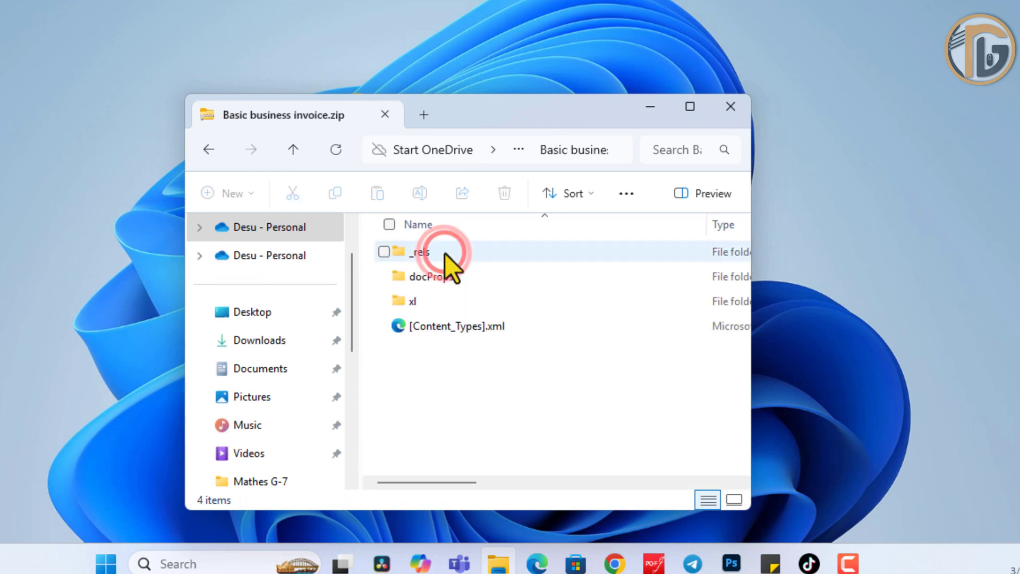
Copy sheet1.xml from the archive's xl\worksheets folder and paste it onto the desktop.
double_click(410, 300)
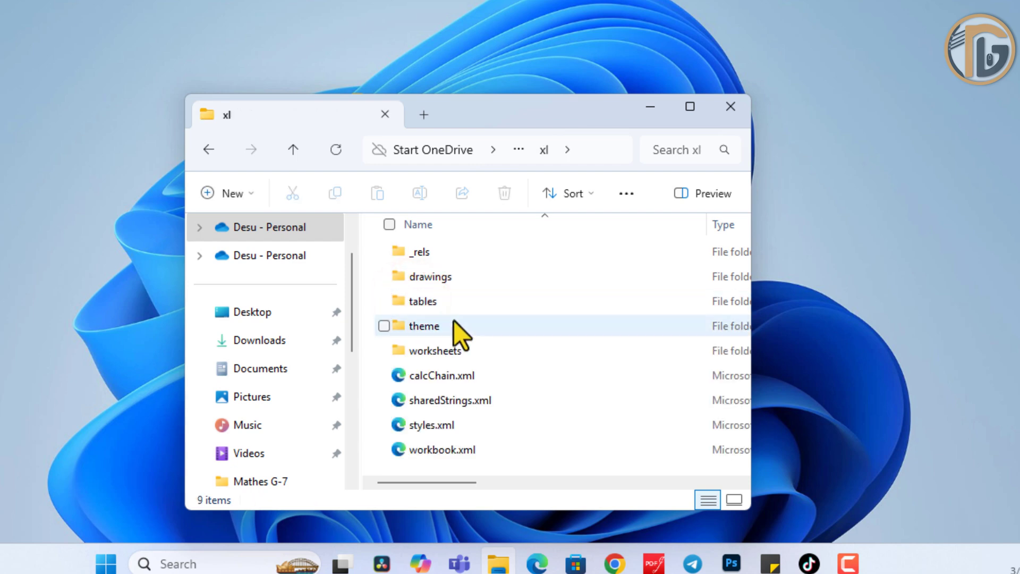
double_click(432, 352)
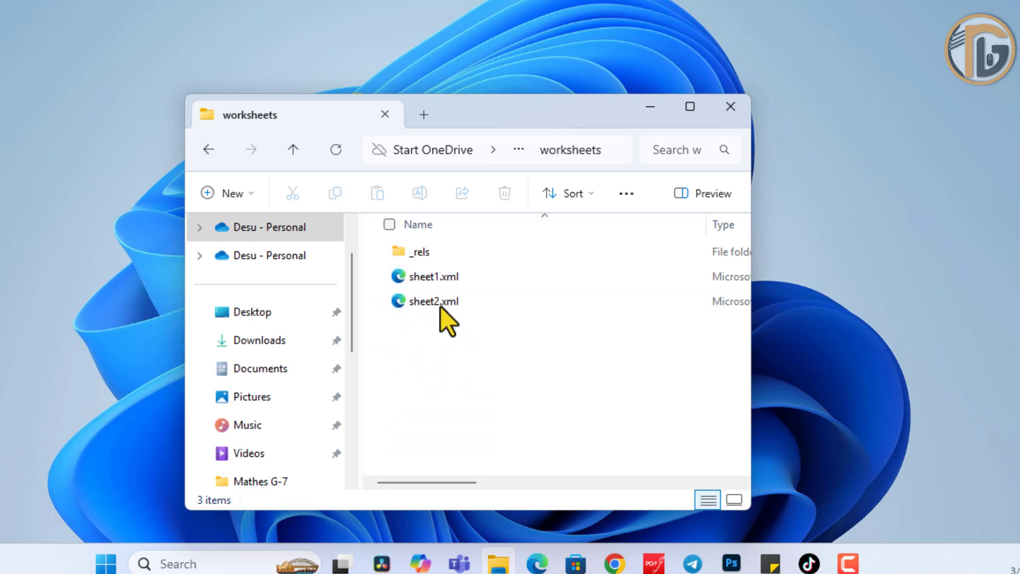
left_click(425, 278)
right_click(425, 279)
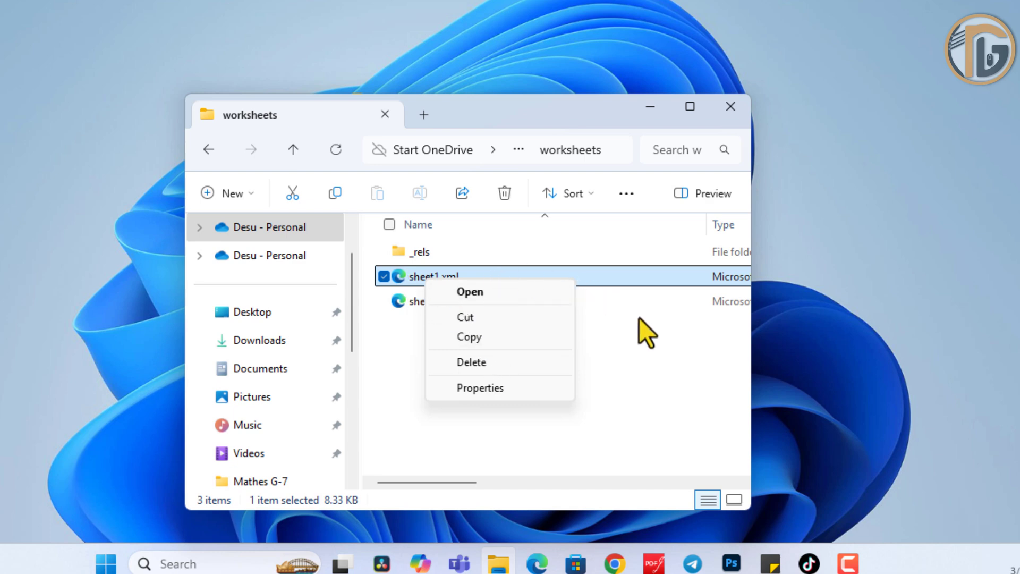
left_click(638, 317)
left_click(432, 278)
right_click(433, 278)
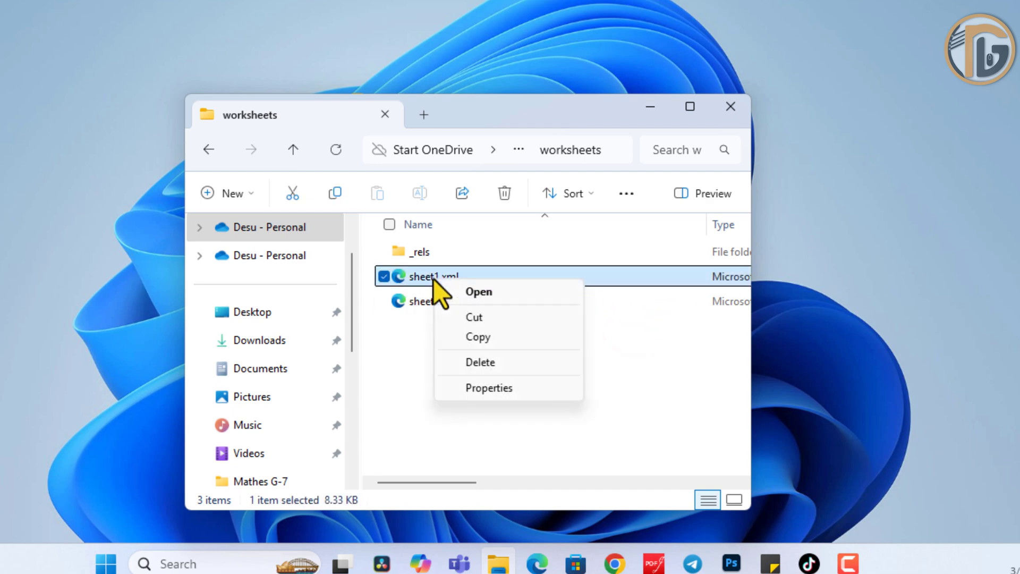
left_click(476, 336)
right_click(593, 8)
left_click(626, 28)
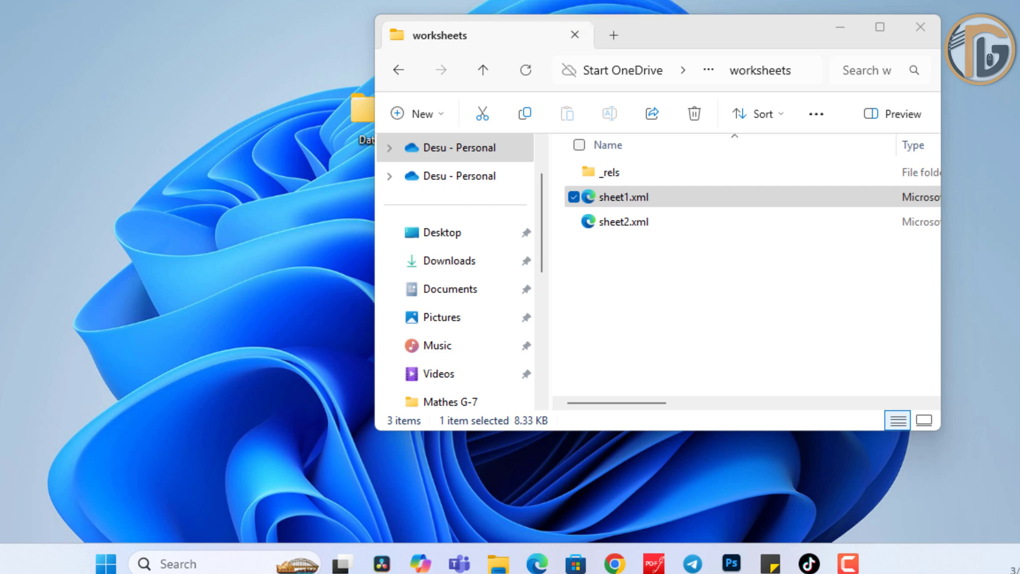
Open the desktop copy of sheet1.xml in Notepad and look through its contents.
right_click(511, 1)
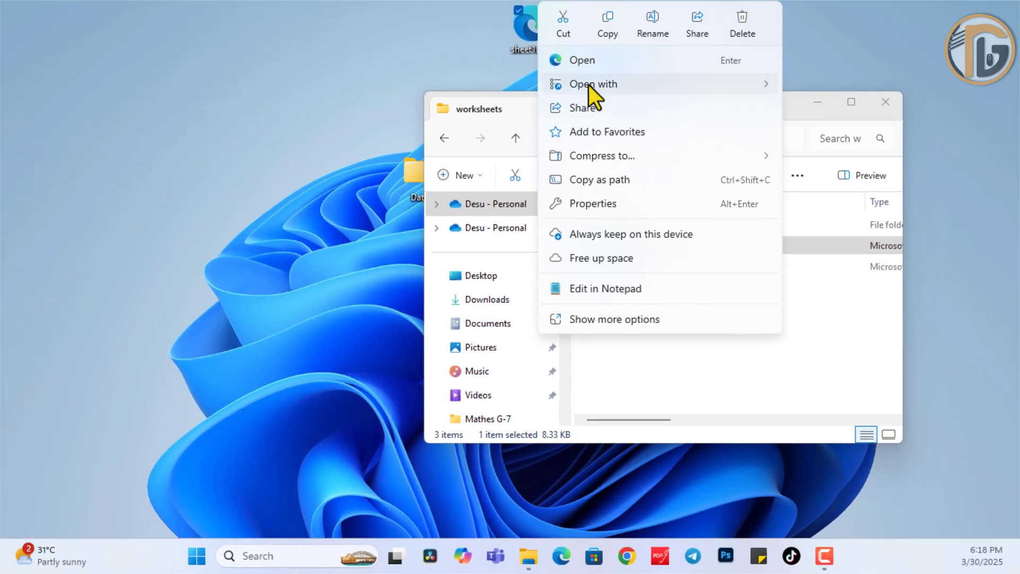
mouse_move(568, 7)
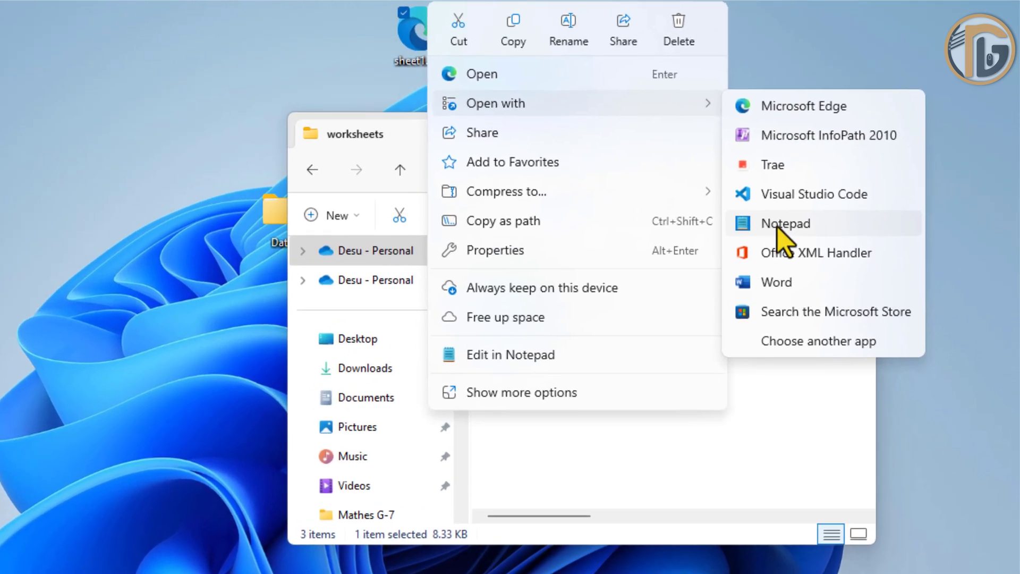
left_click(822, 184)
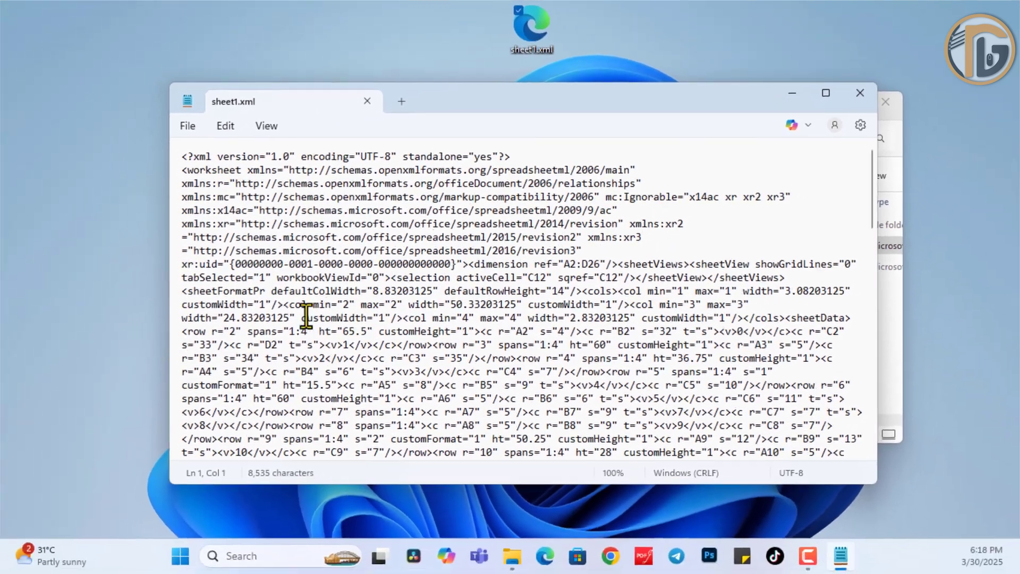
scroll(352, 264, "down", 3)
scroll(371, 261, "up", 3)
left_click(527, 223)
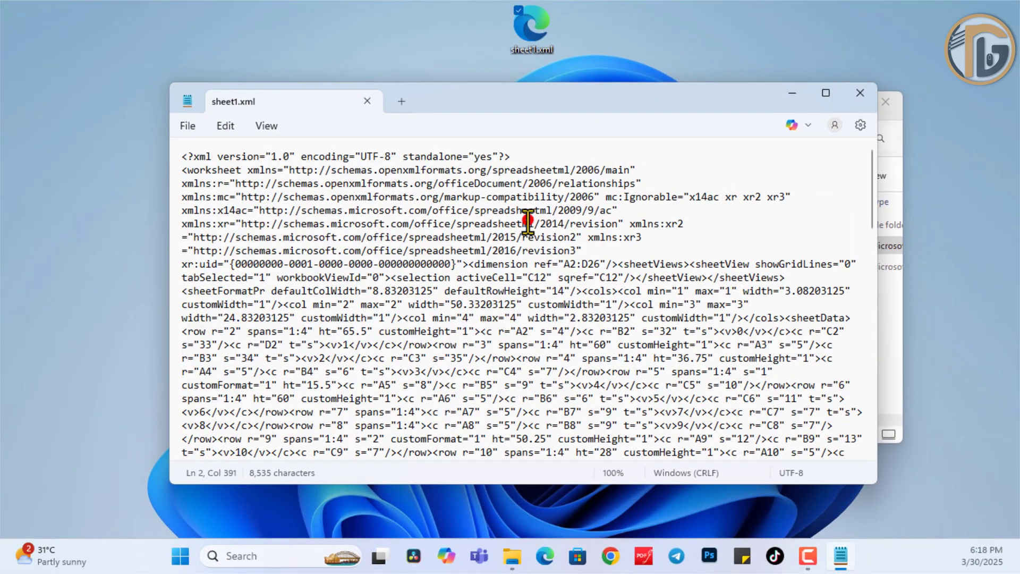
Search sheet1.xml for "sheetprotection" and bring the whole matching element into view.
key("ctrl+f")
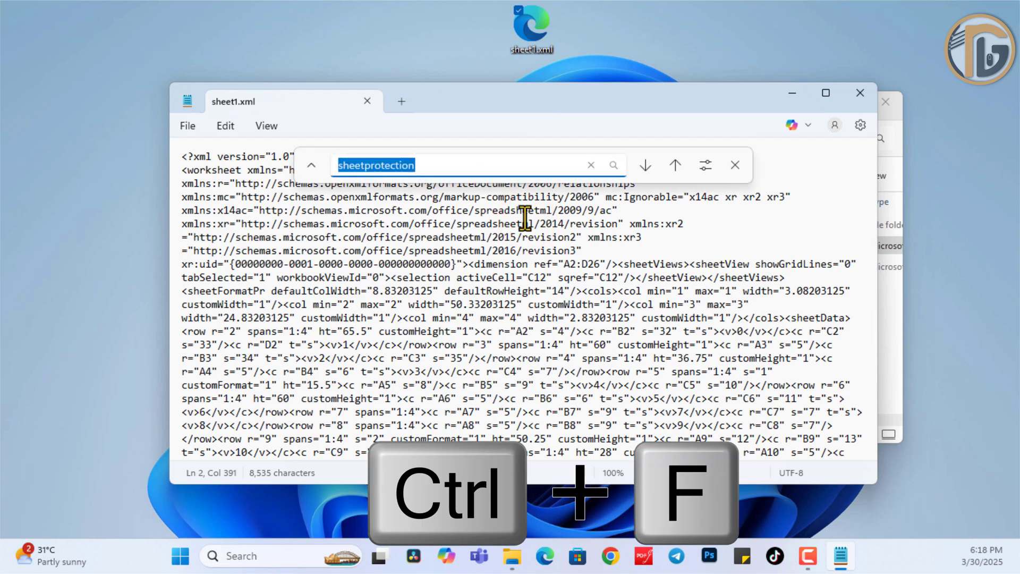
key("BackSpace")
type("sheet")
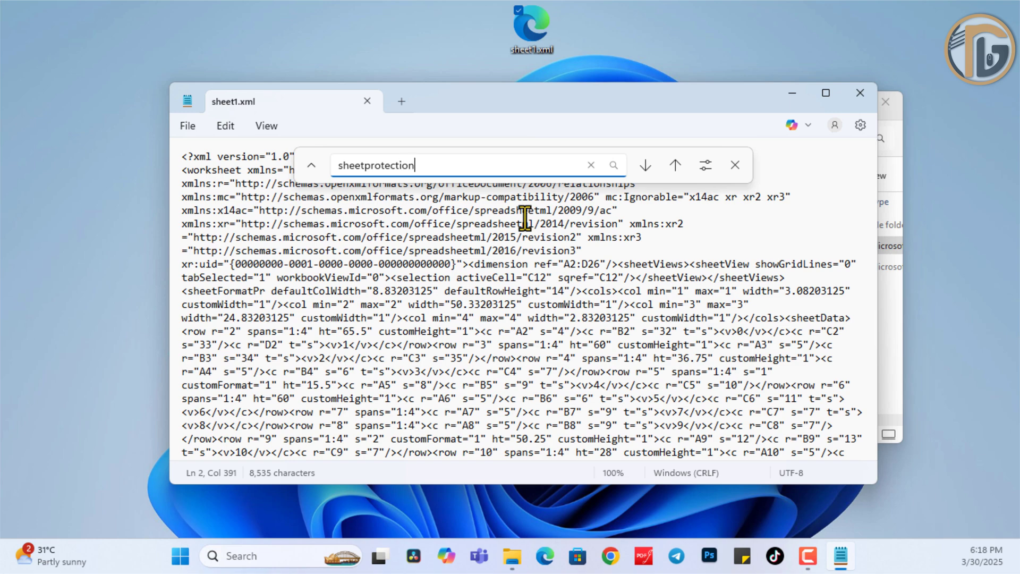
key("Return")
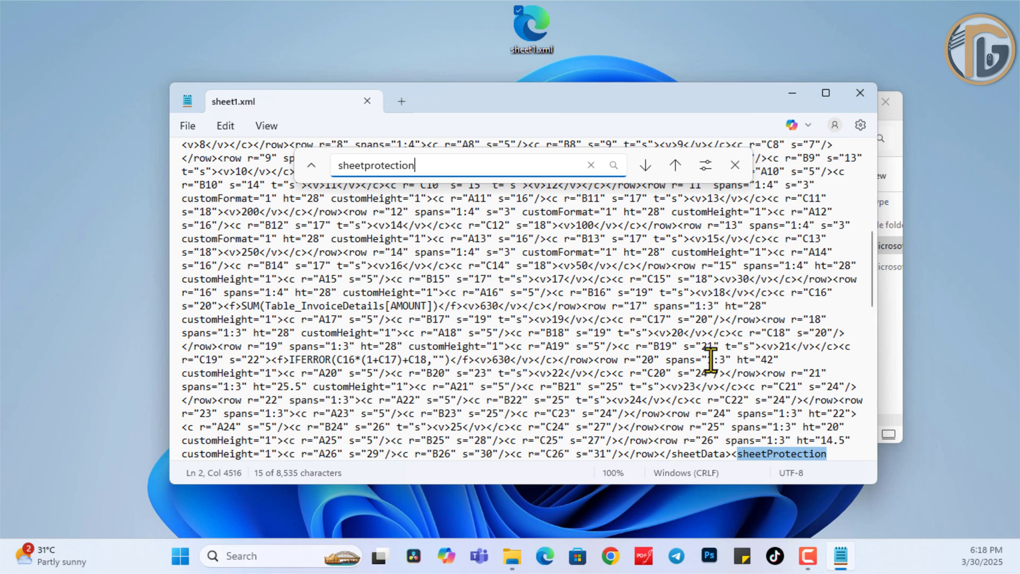
scroll(711, 361, "down", 3)
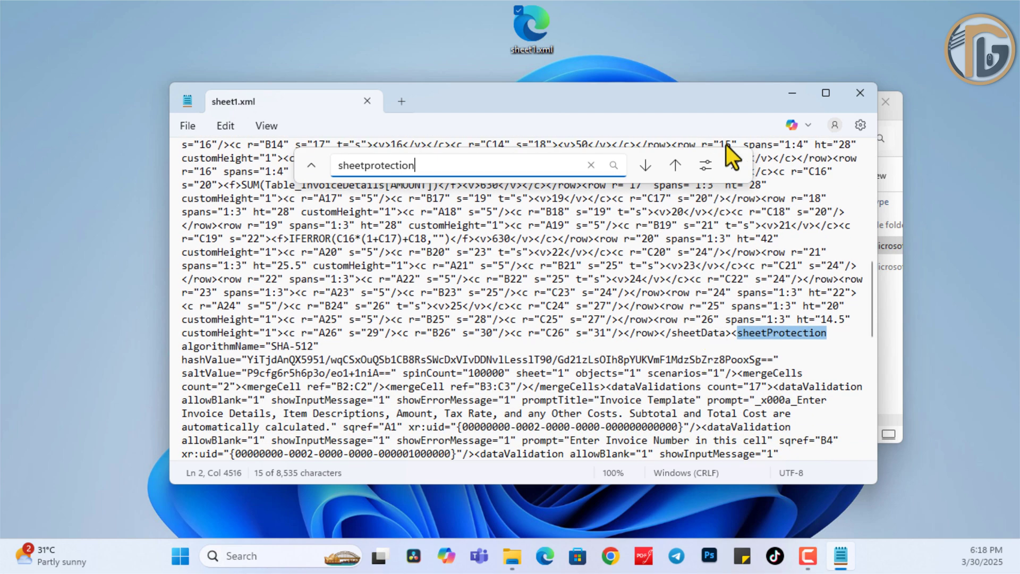
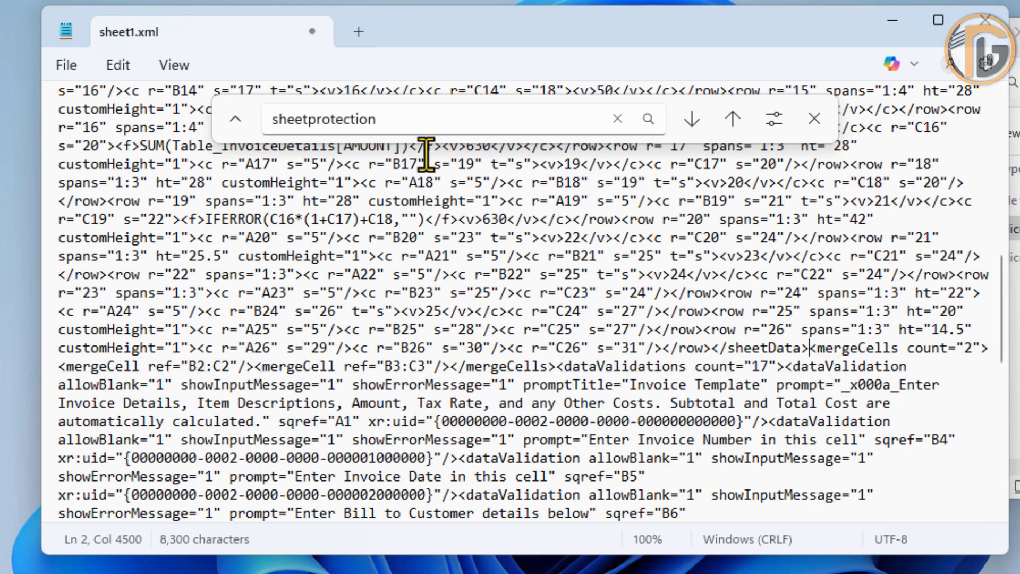
Save and close the edited sheet1.xml, and copy it from the desktop into the archive's worksheets folder, replacing the existing file.
left_click(65, 63)
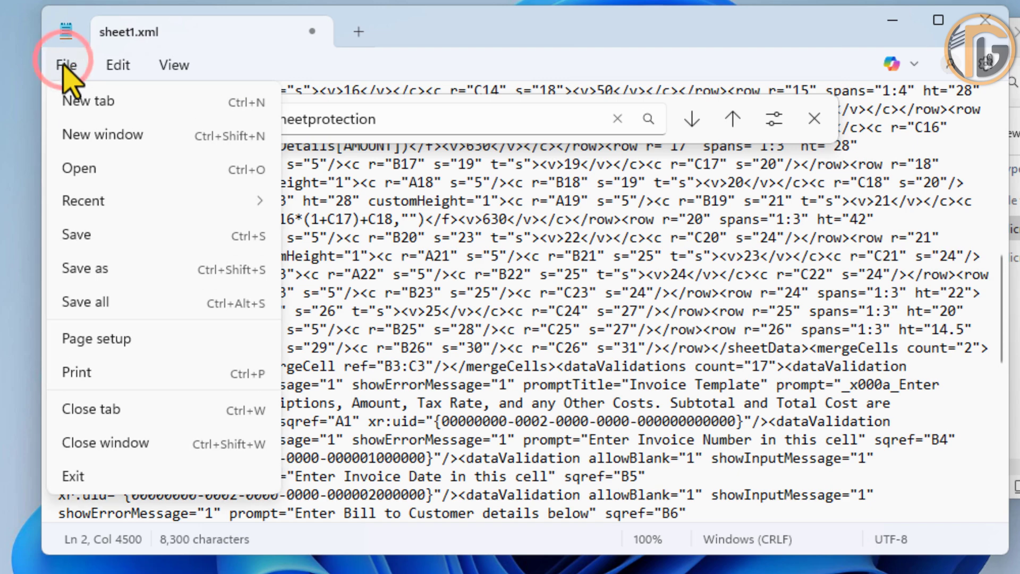
left_click(70, 232)
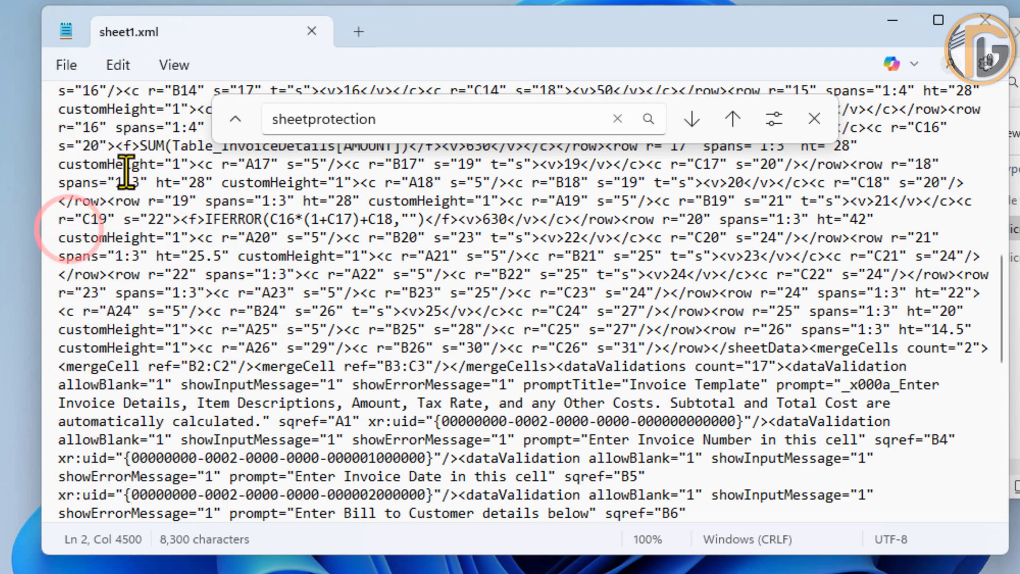
left_click(312, 32)
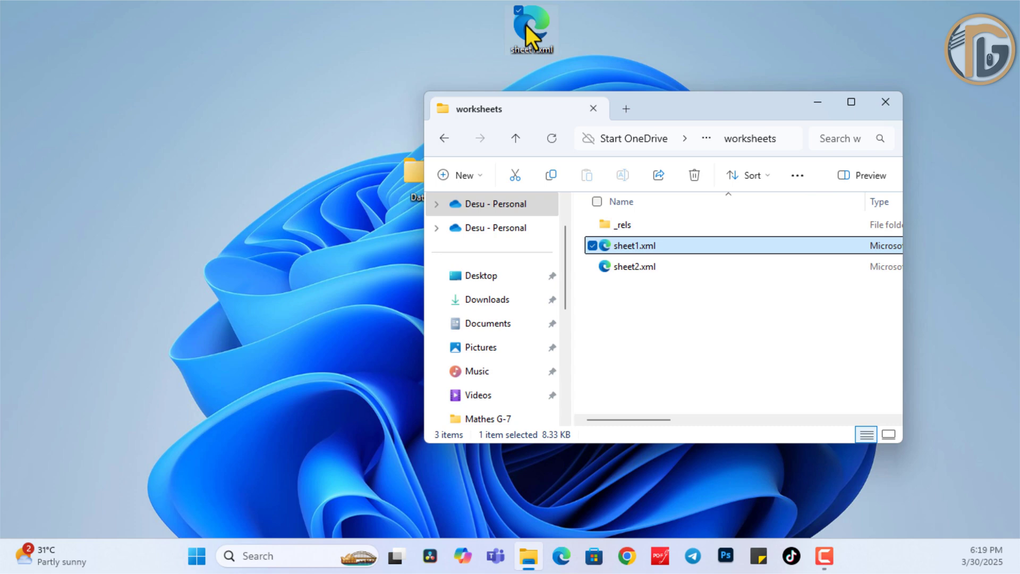
left_click_drag(527, 27, 664, 275)
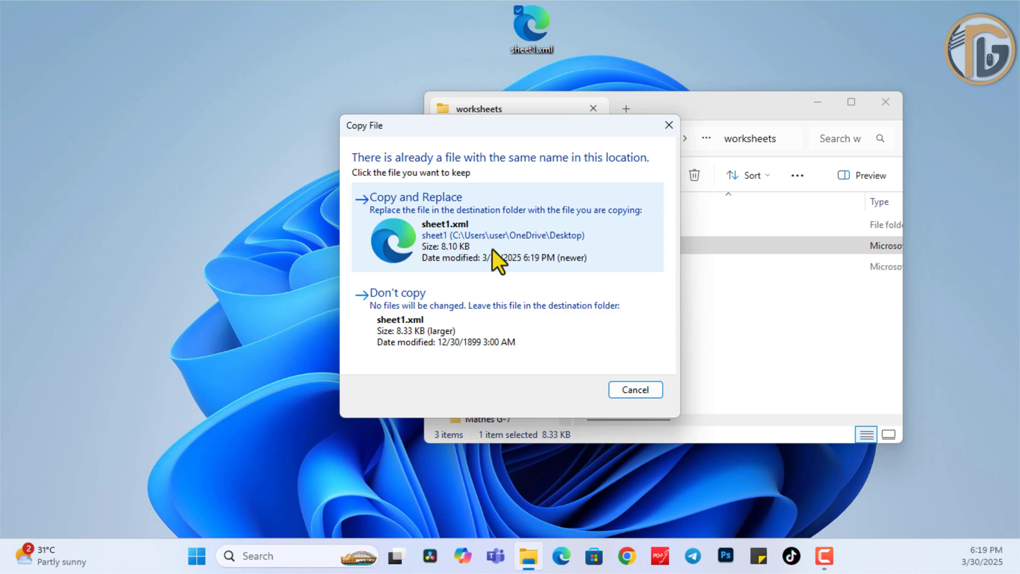
left_click(432, 219)
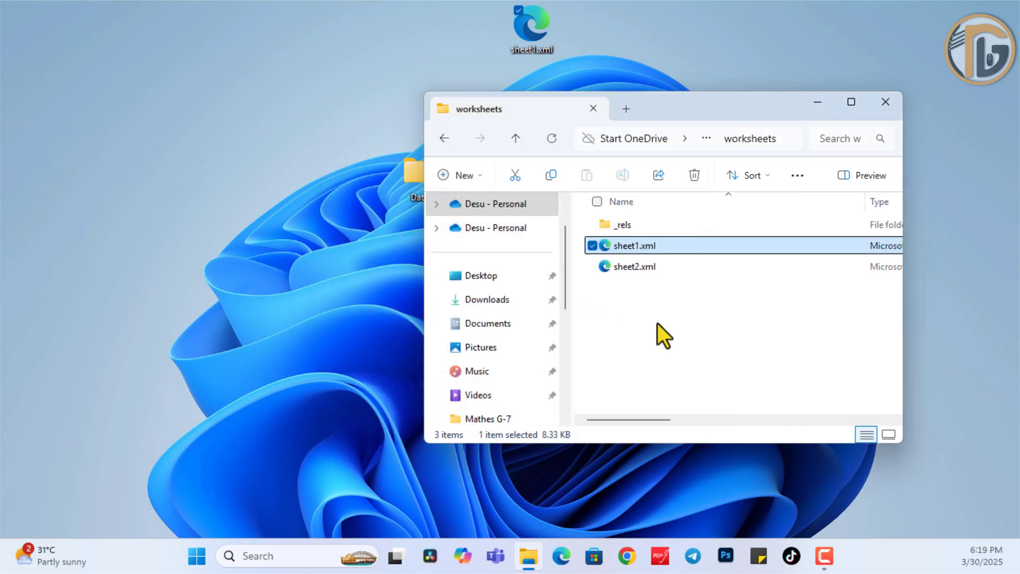
Copy workbook.xml from the archive's xl folder onto the desktop and place it beside the folder window.
left_click(521, 141)
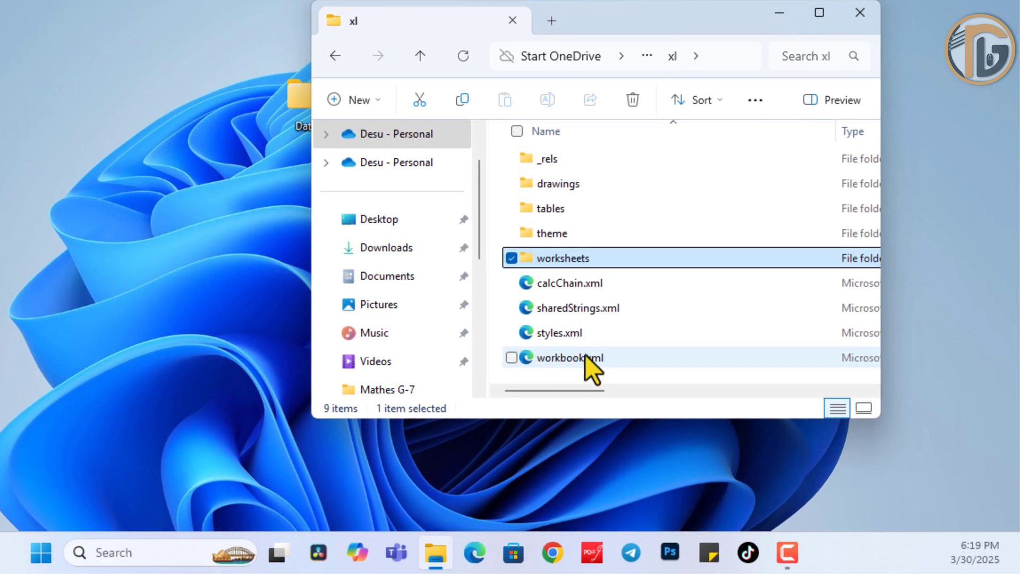
scroll(661, 392, "right", 1)
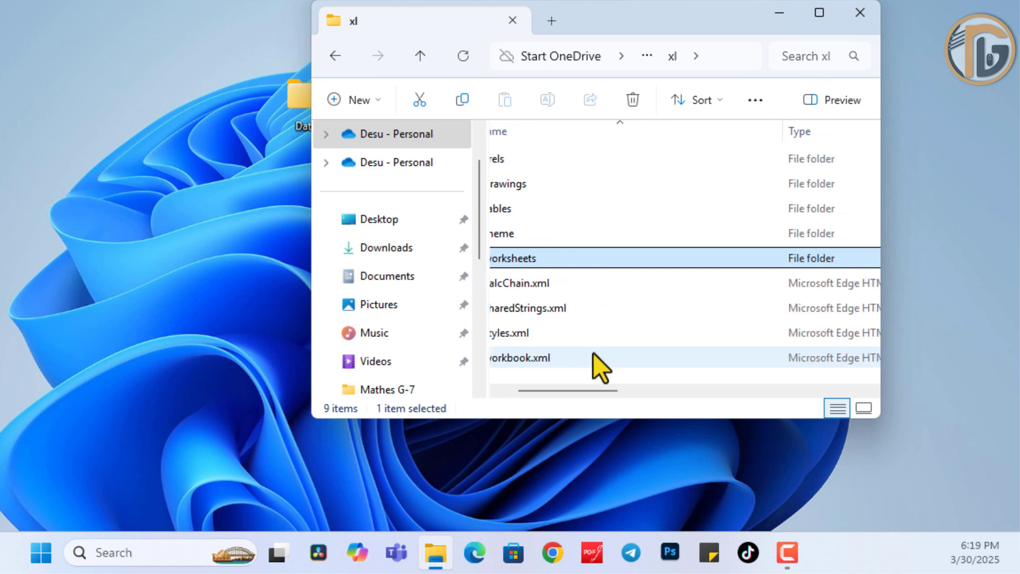
scroll(593, 352, "right", 1)
scroll(520, 333, "left", 2)
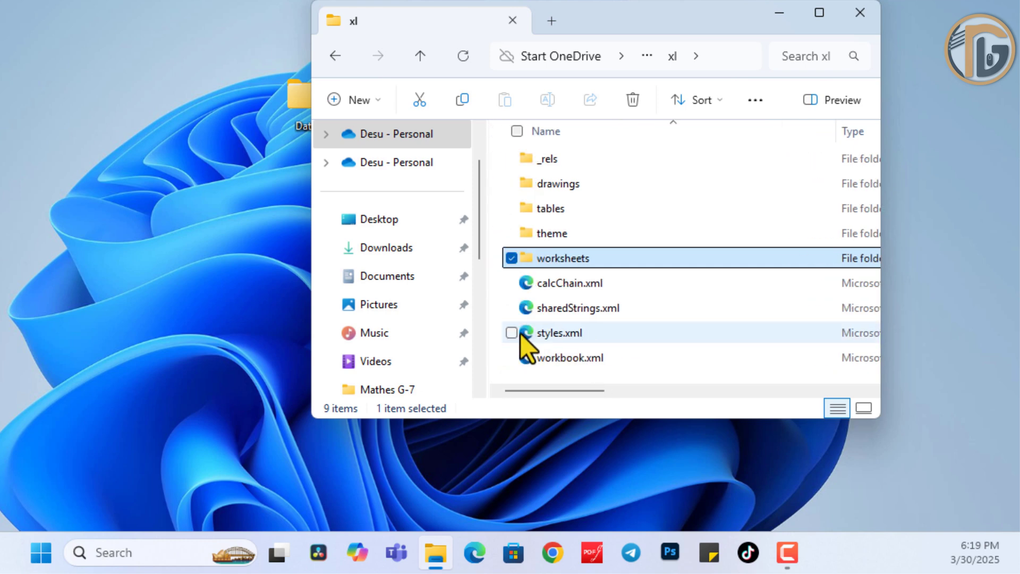
right_click(555, 356)
left_click(600, 412)
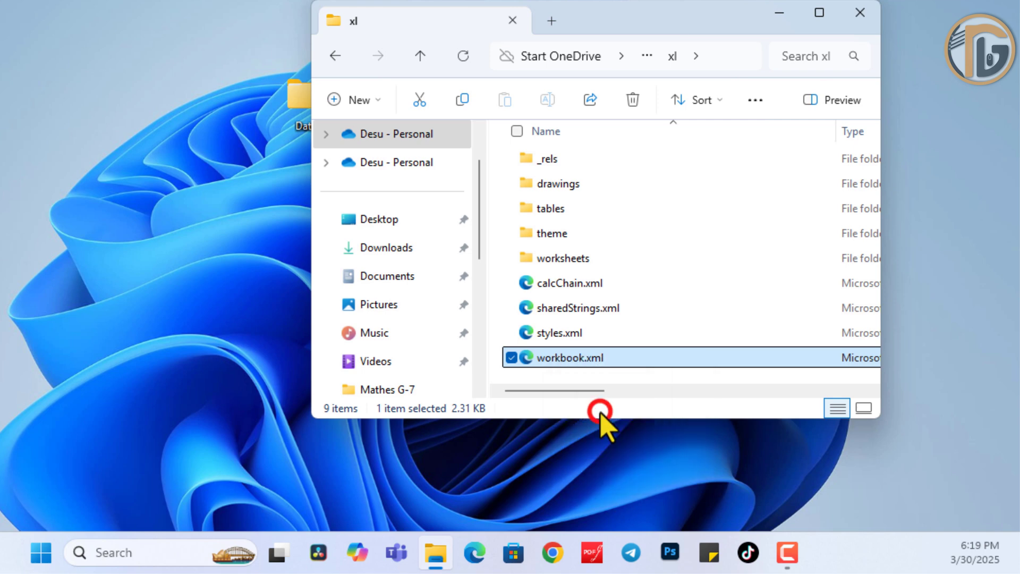
right_click(321, 0)
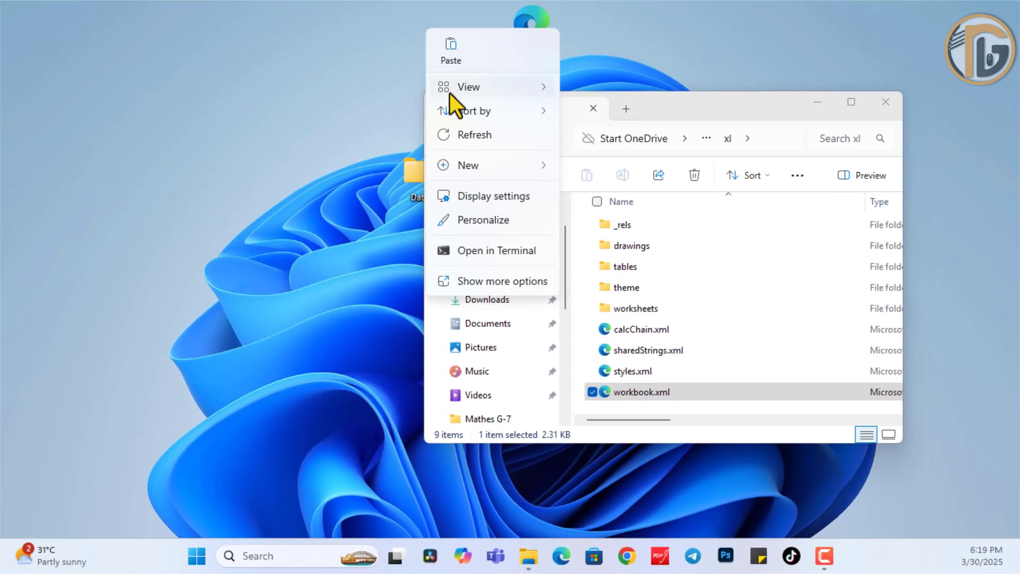
left_click(454, 53)
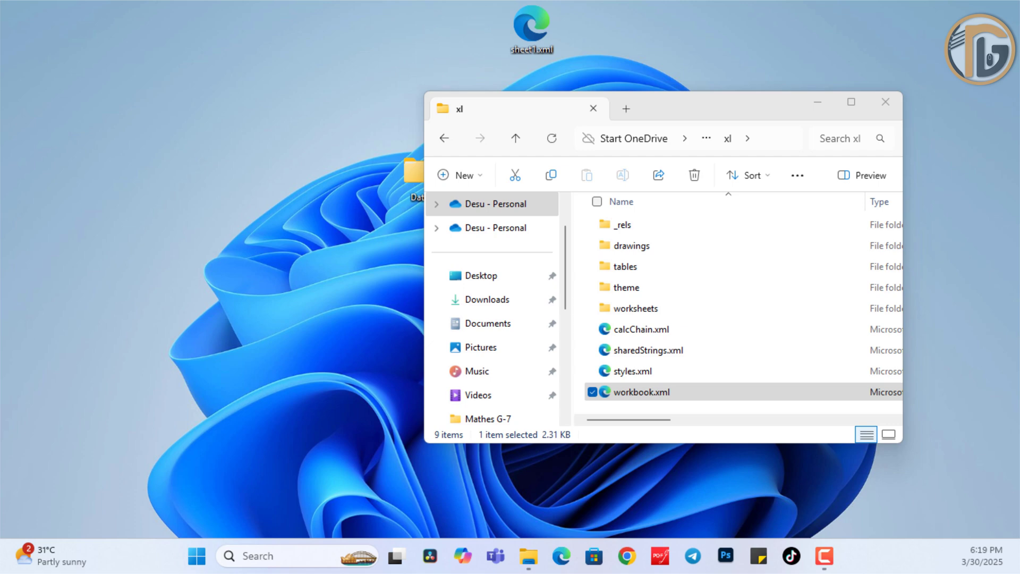
left_click_drag(1, 168, 330, 75)
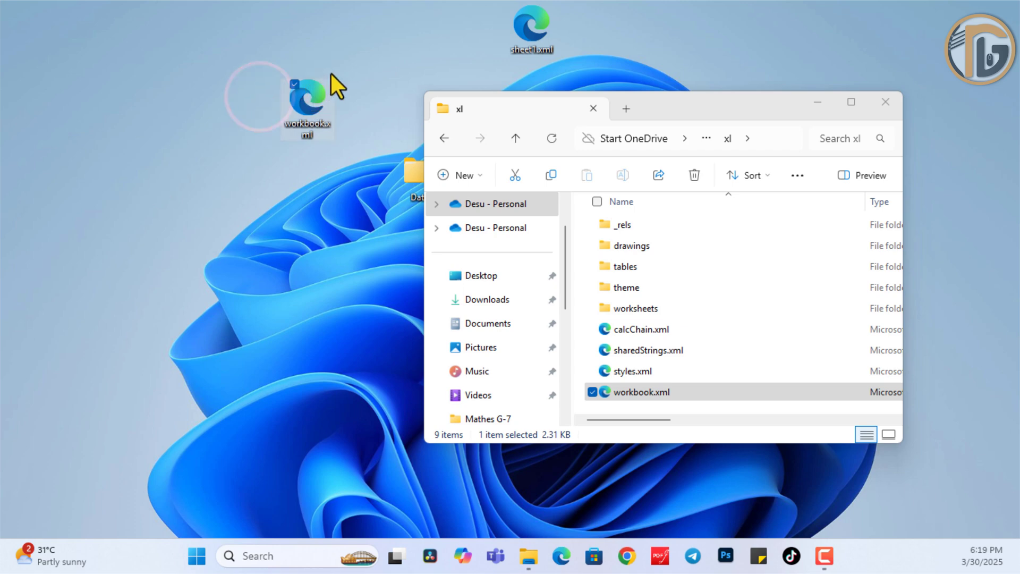
Open the desktop copy of workbook.xml in Notepad and look through its contents.
right_click(314, 99)
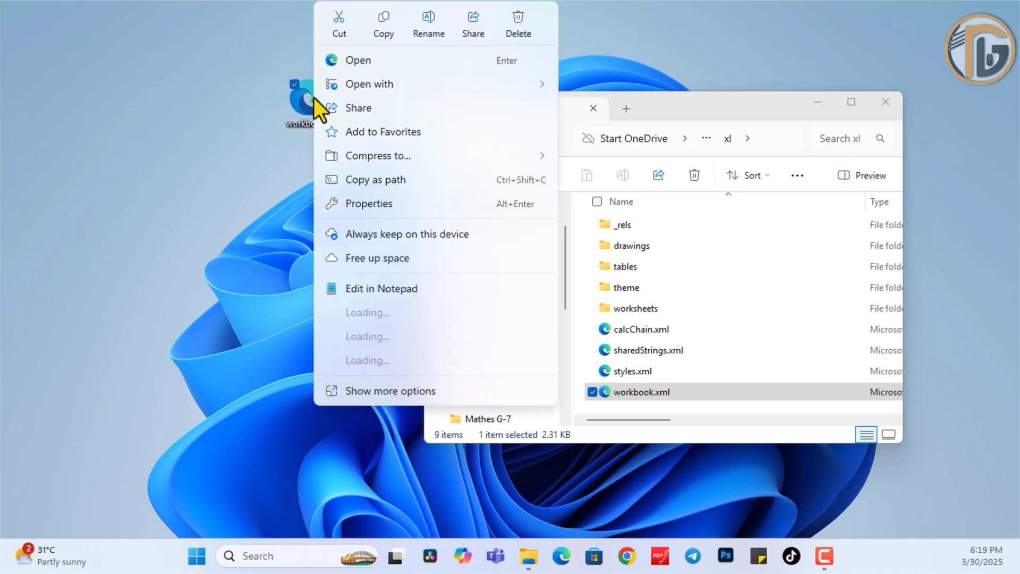
mouse_move(368, 162)
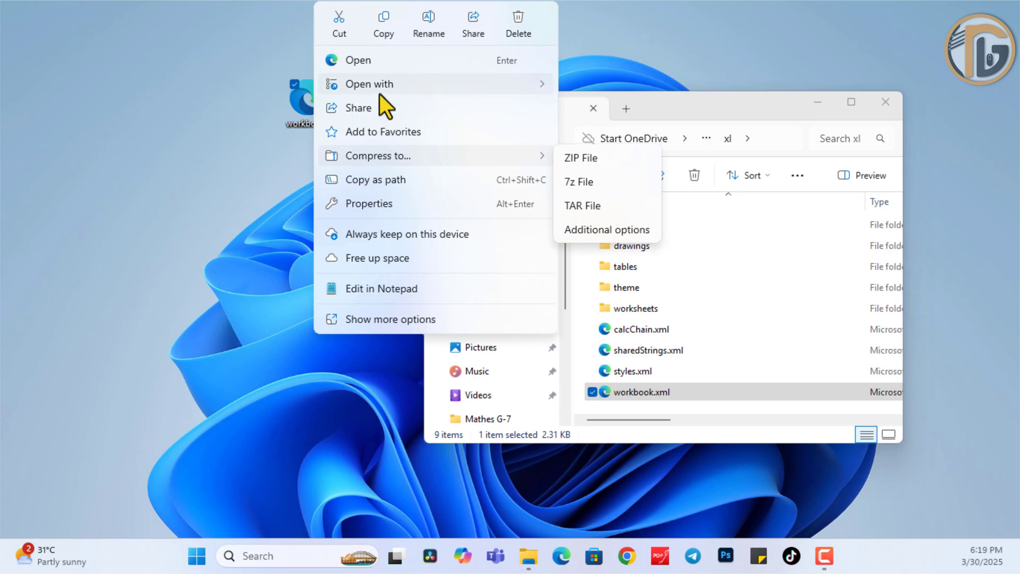
mouse_move(379, 88)
left_click(600, 181)
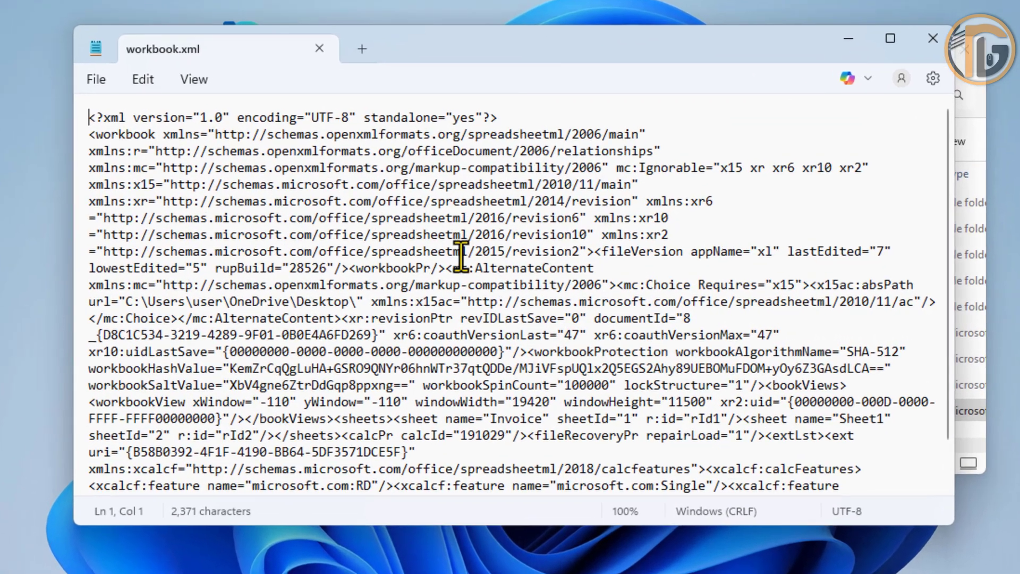
scroll(361, 250, "down", 2)
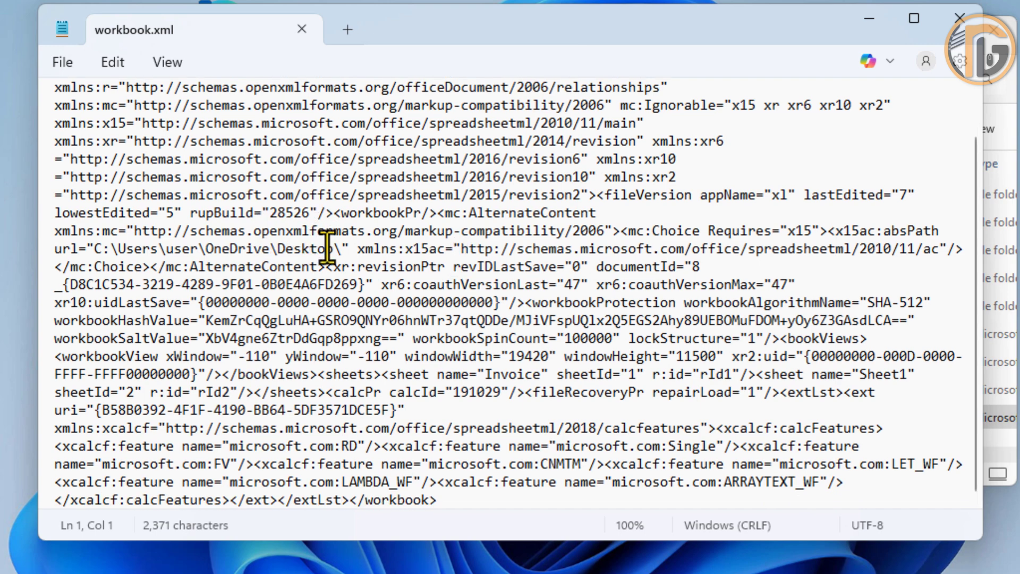
Search workbook.xml for "workbookprotection".
key("ctrl+f")
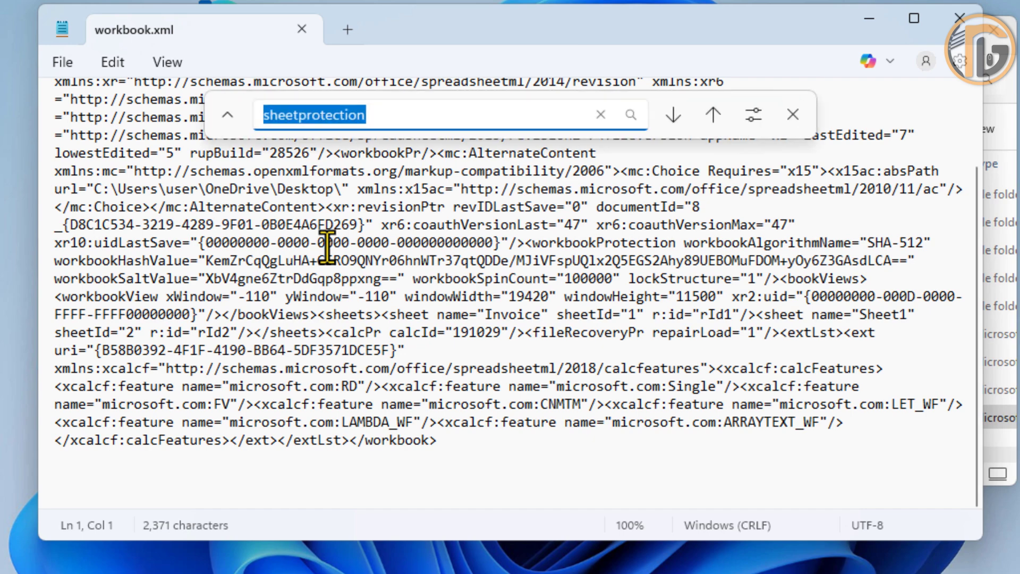
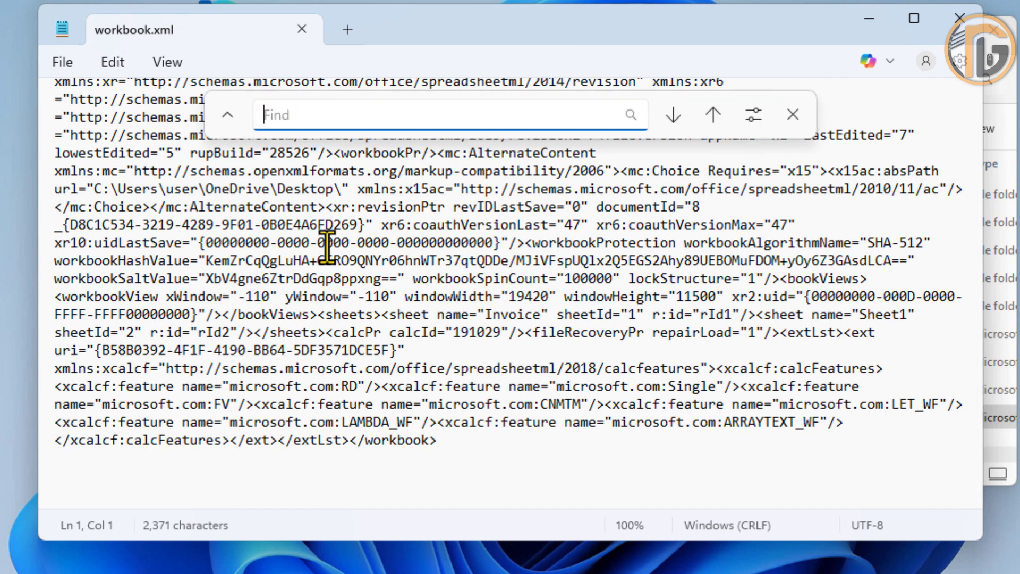
type("workbookp")
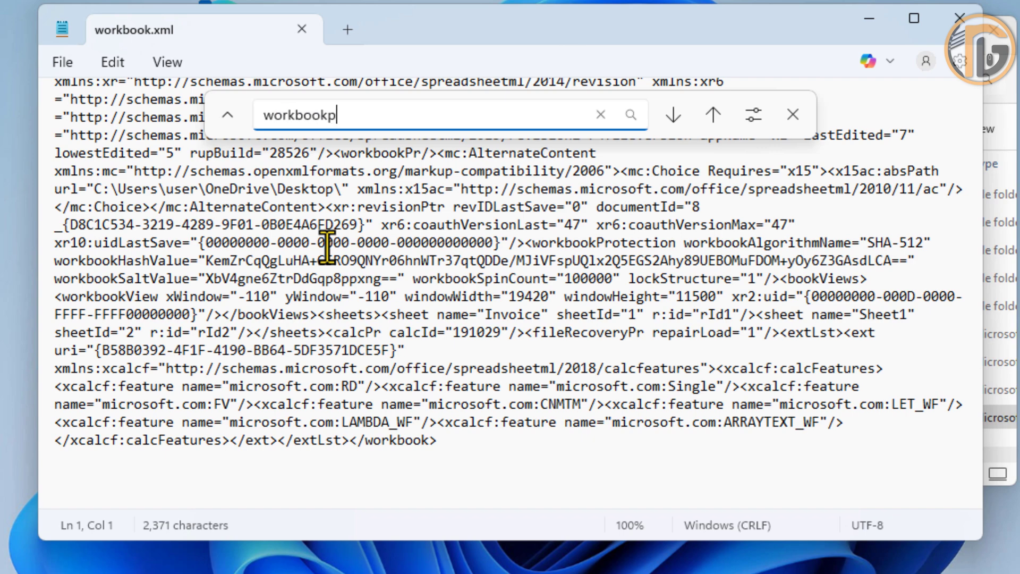
type("rotection")
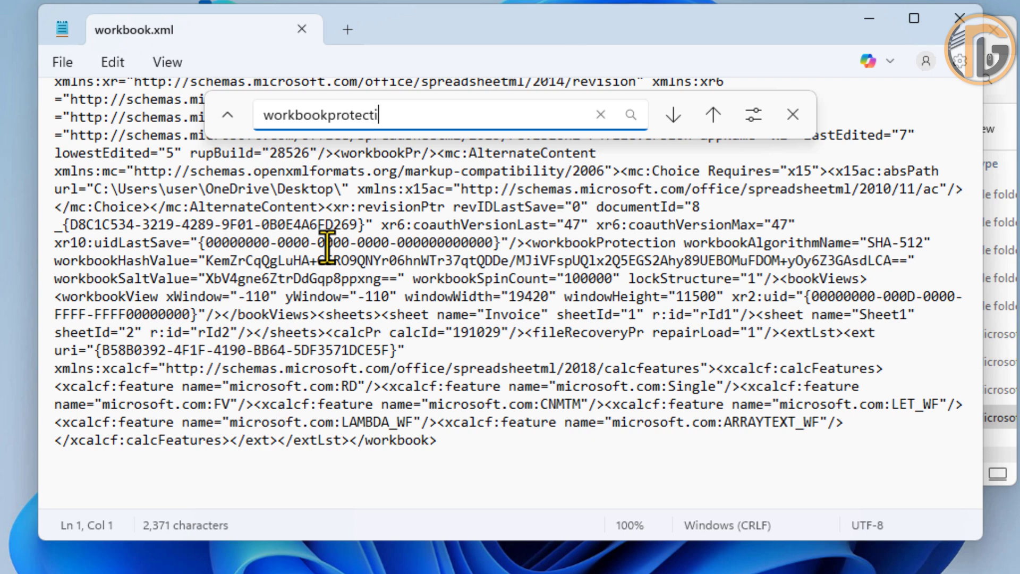
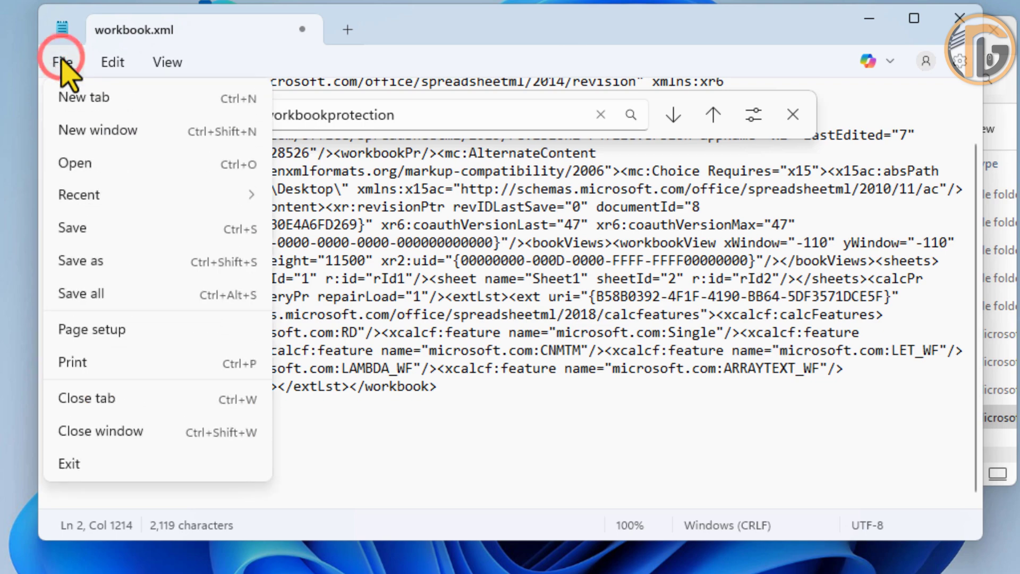
Save and close the edited workbook.xml, and copy it from the desktop into the archive's xl folder, replacing the existing file.
left_click(72, 229)
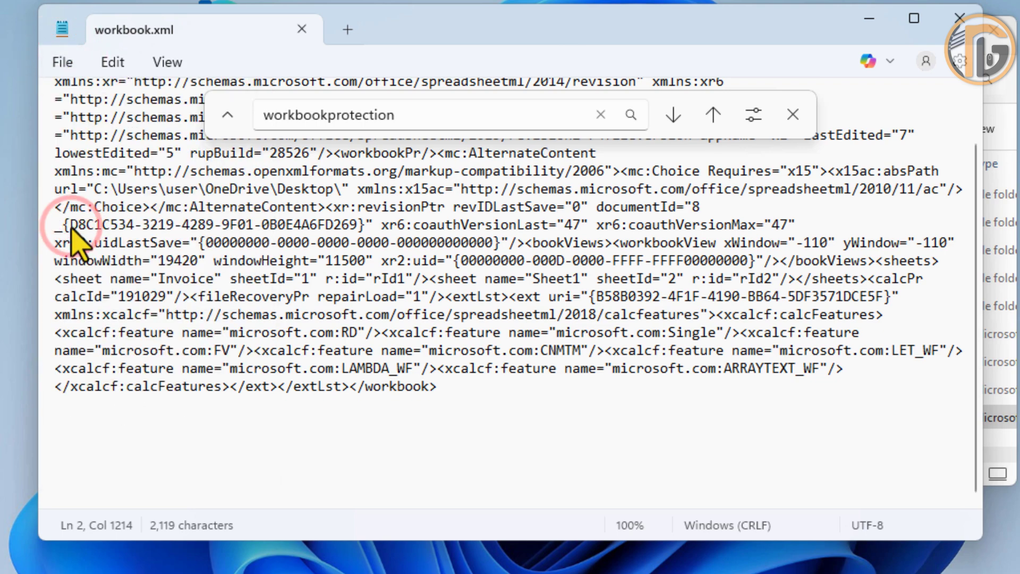
left_click(302, 29)
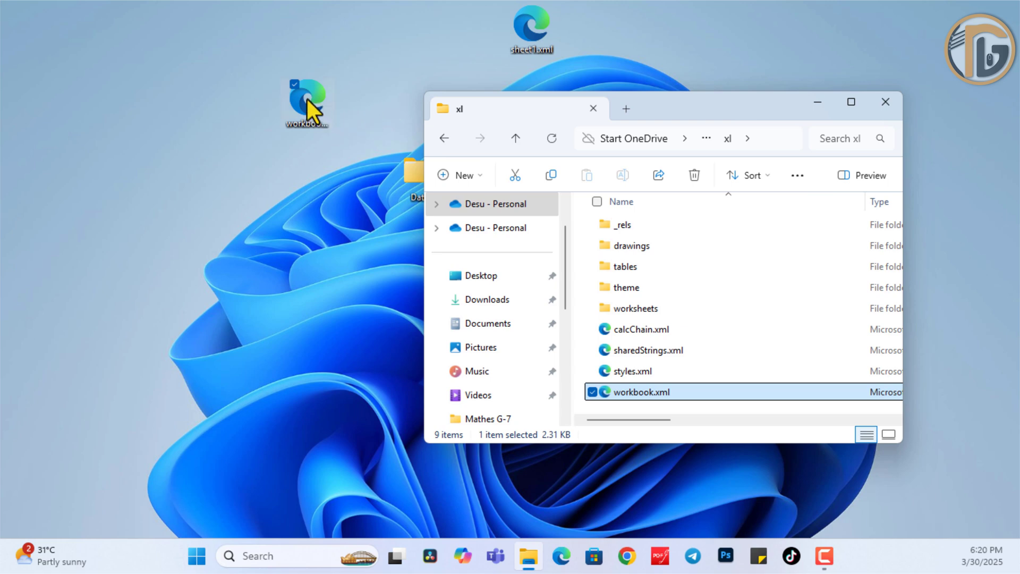
left_click_drag(307, 100, 691, 376)
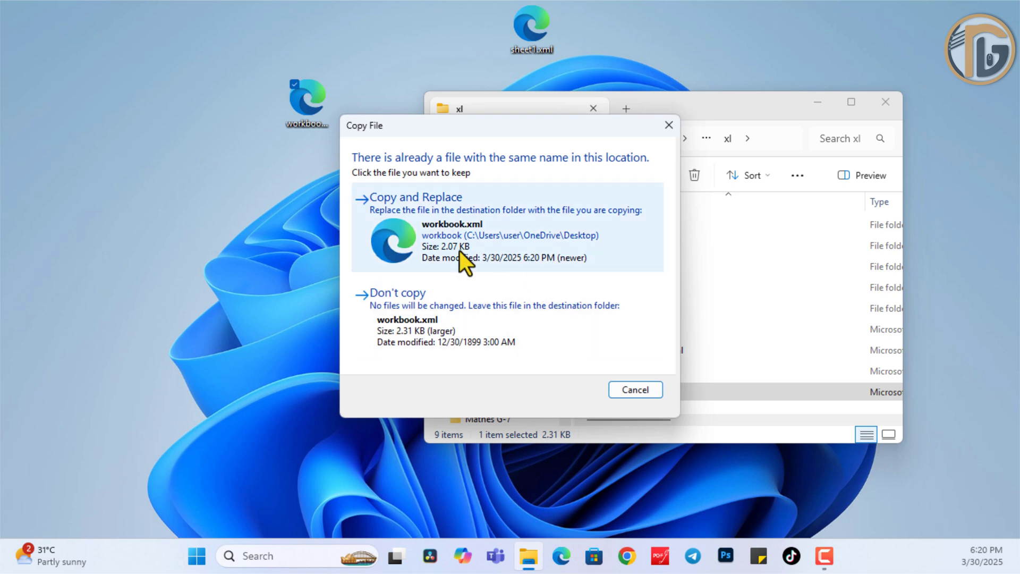
left_click(445, 225)
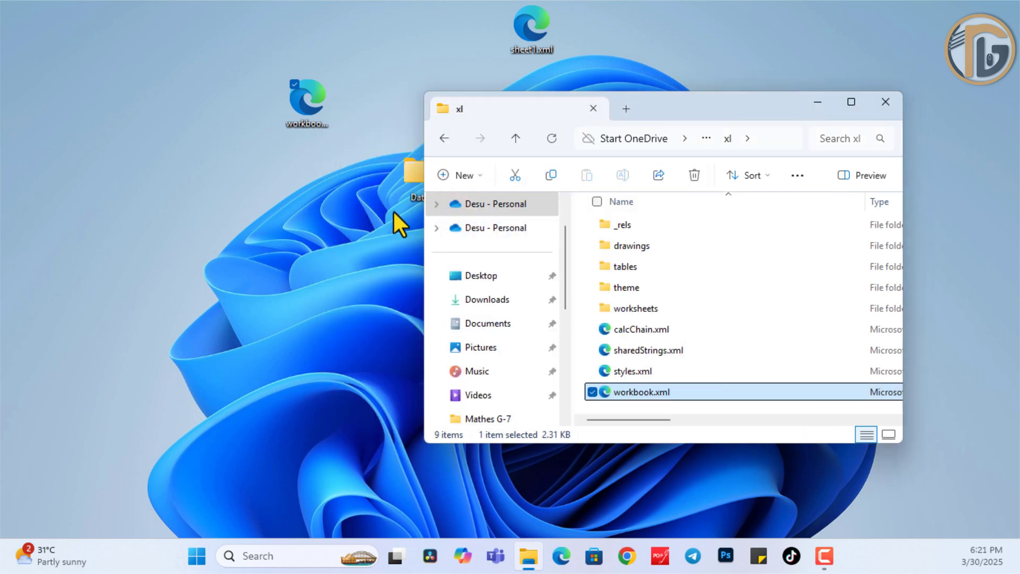
Close the archive's folder window and open the Data folder on the desktop.
left_click(512, 138)
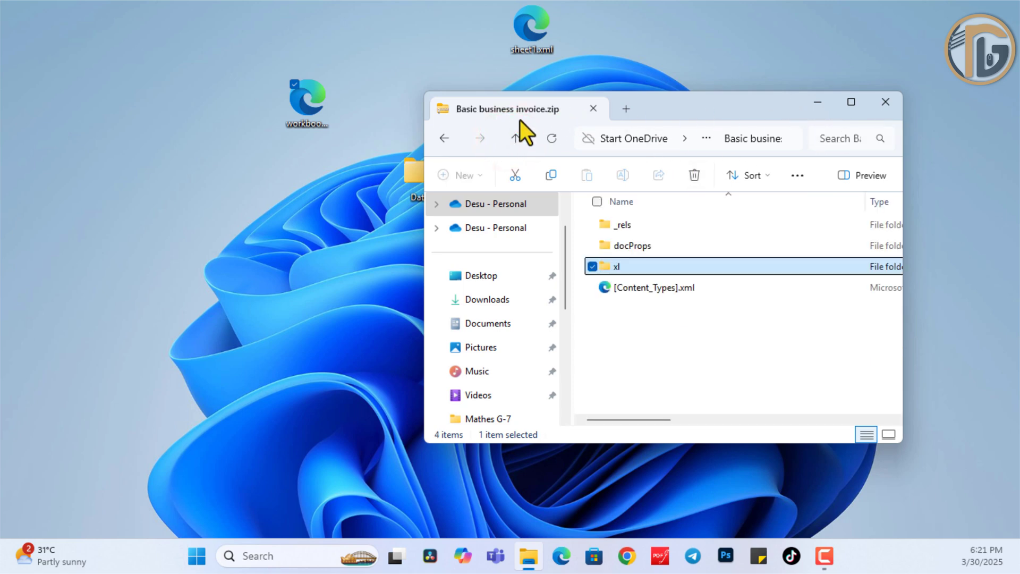
left_click(882, 103)
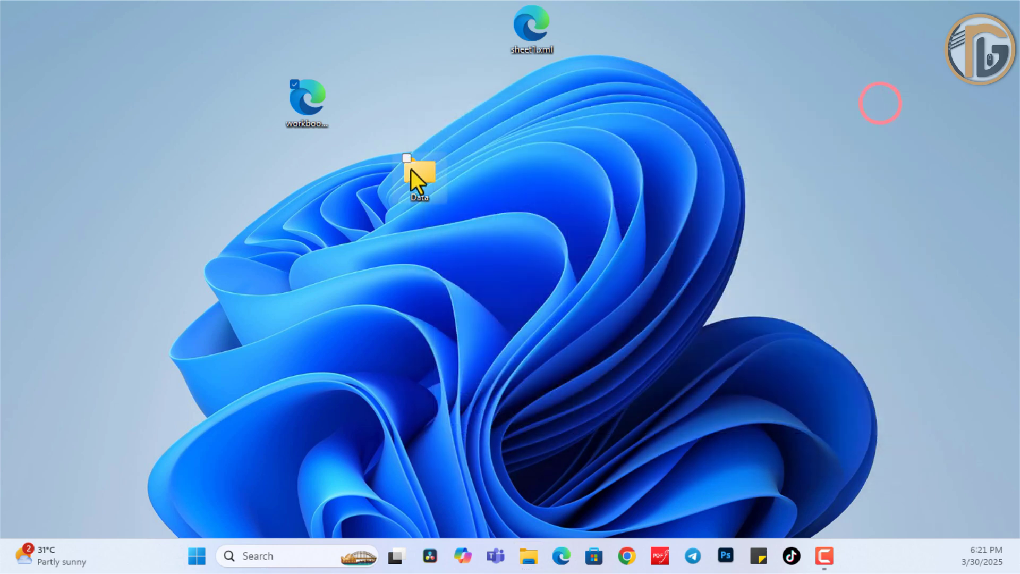
double_click(419, 175)
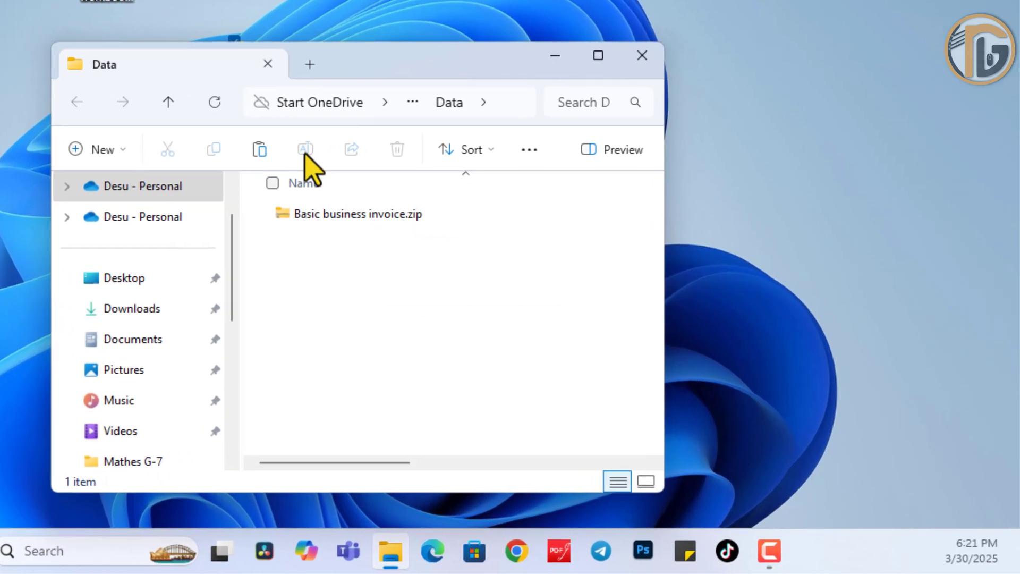
Rename Basic business invoice.zip to Basic business invoice.xlsx, accepting the extension change.
left_click(339, 211)
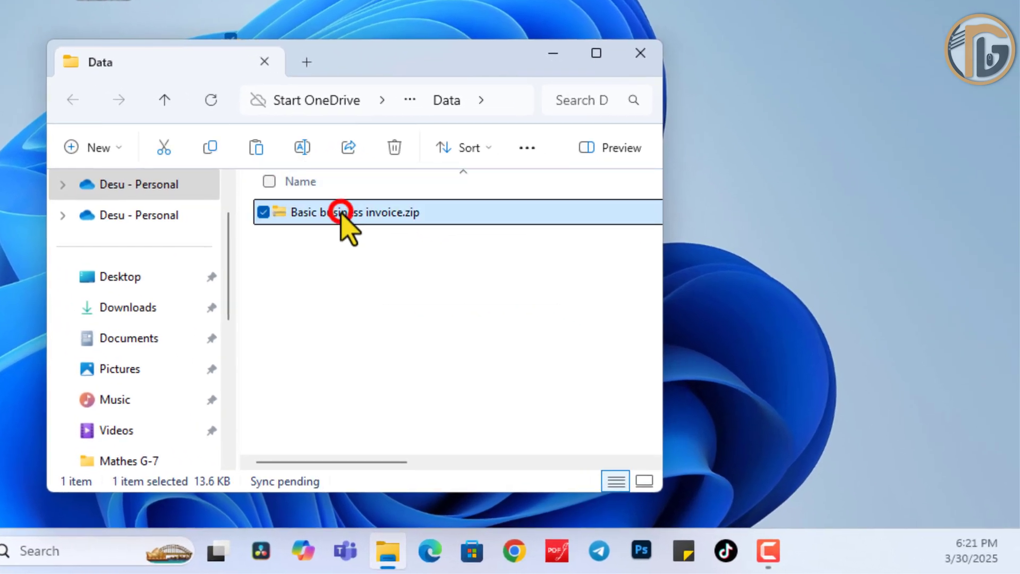
left_click(303, 144)
left_click(419, 212)
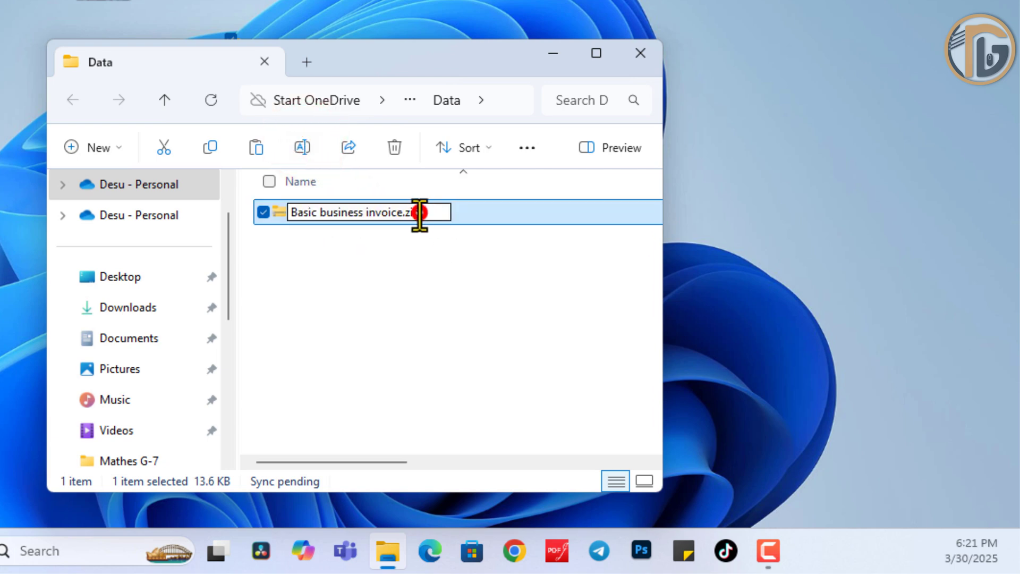
key("BackSpace")
key("BackSpace")
type("xlsx")
left_click(430, 312)
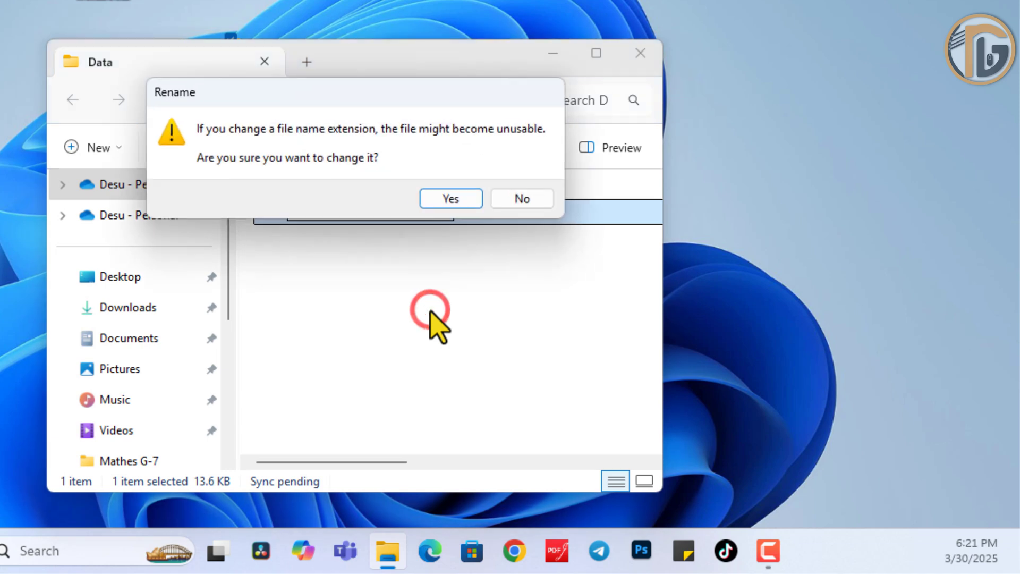
left_click(453, 200)
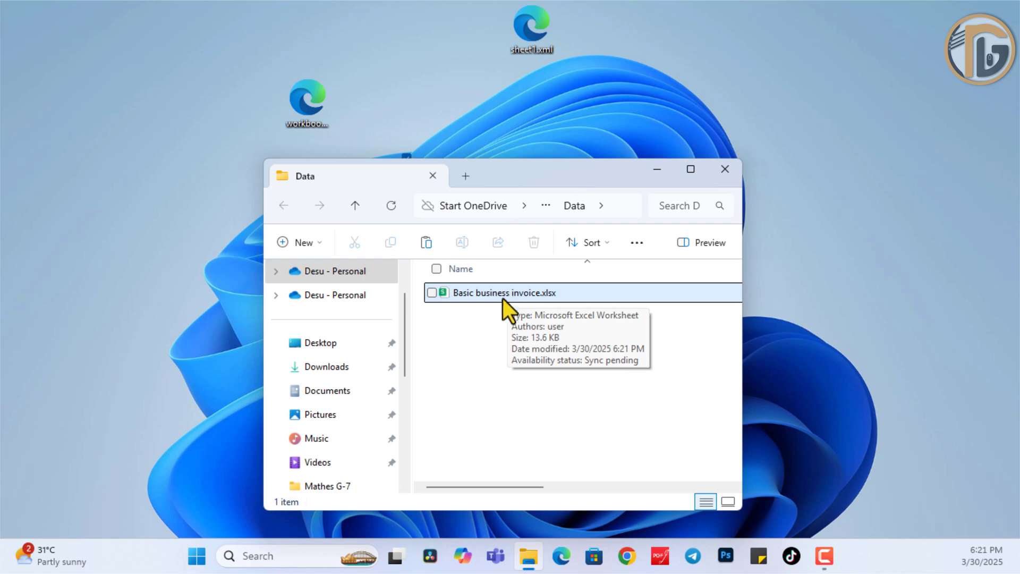
Open Basic business invoice.xlsx in Excel and replace the item description Projector in B12 with Phone.
double_click(495, 292)
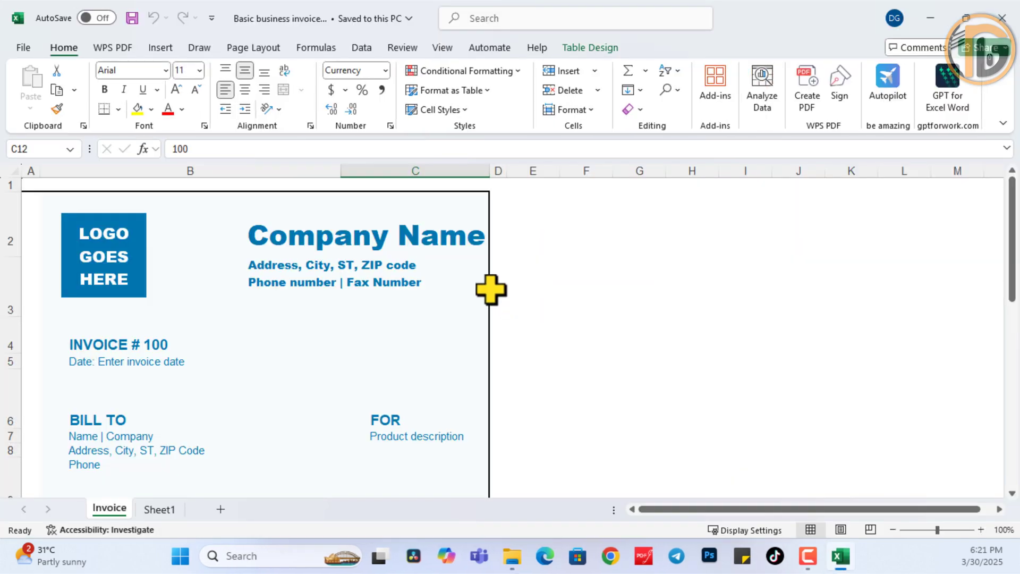
scroll(313, 256, "down", 2)
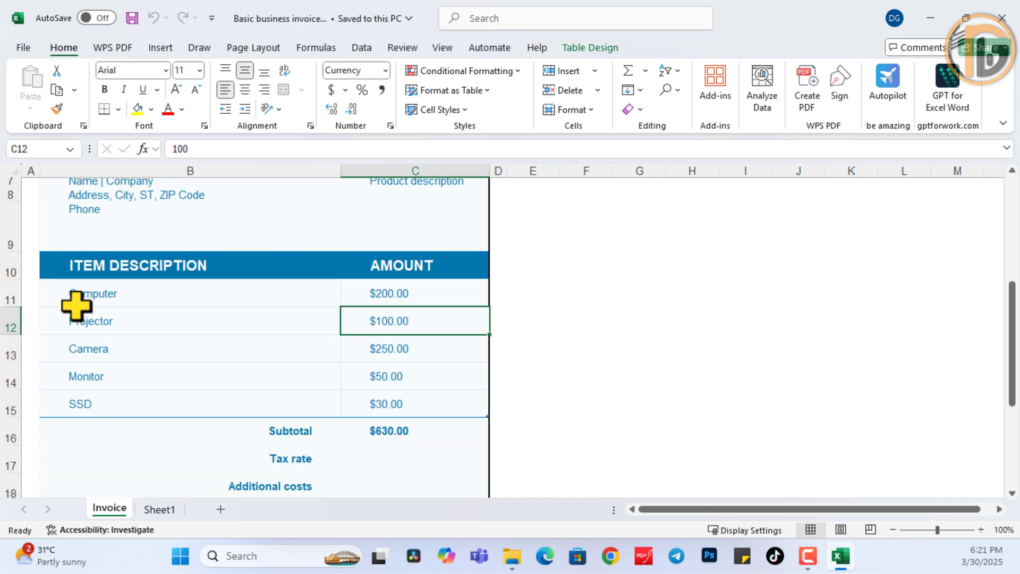
left_click(84, 321)
double_click(91, 321)
left_click_drag(139, 321, 49, 321)
left_click(137, 322)
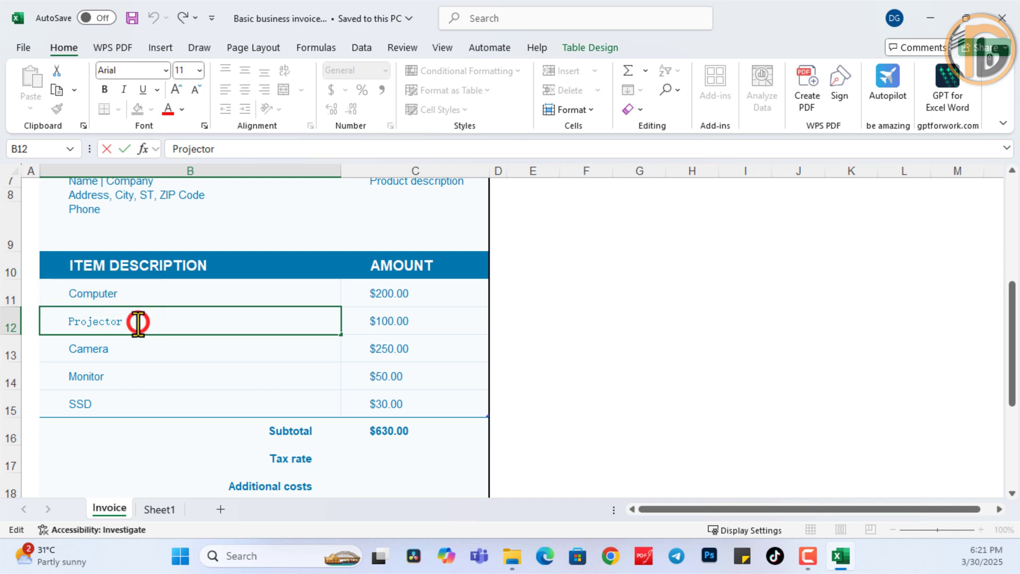
key("BackSpace")
key("BackSpace")
key("BackSpace")
key("BackSpace")
key("BackSpace")
key("BackSpace")
key("BackSpace")
key("BackSpace")
type("Ph")
type("onr")
key("BackSpace")
type("e")
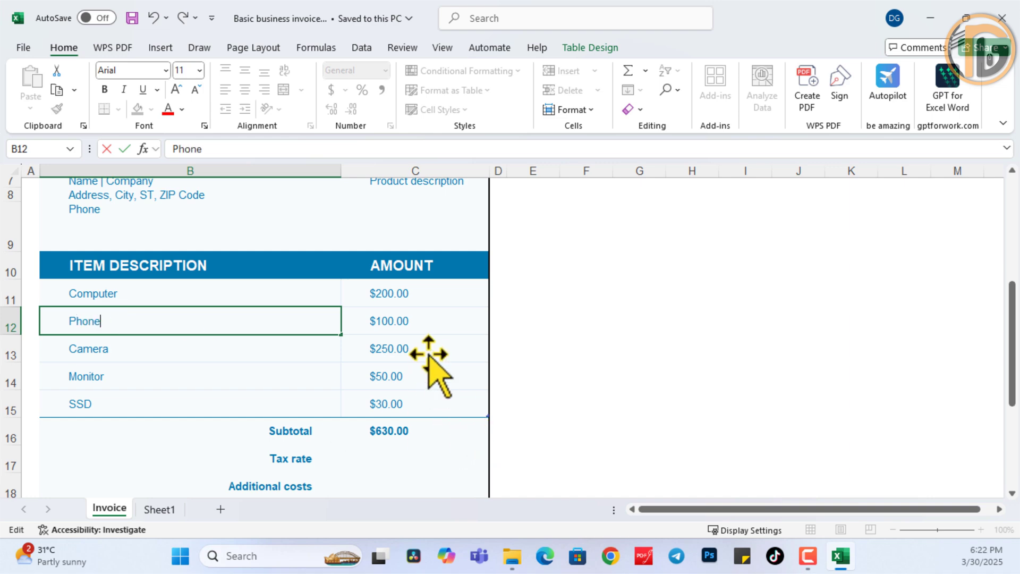
Set the amount for the Phone item in C12 to 30.
left_click(405, 320)
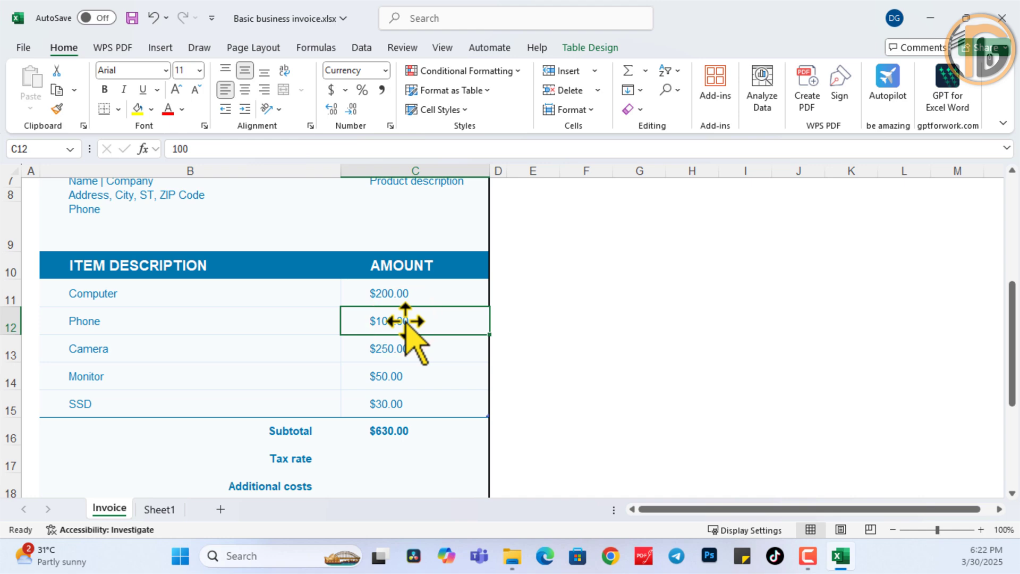
type("30")
key("Return")
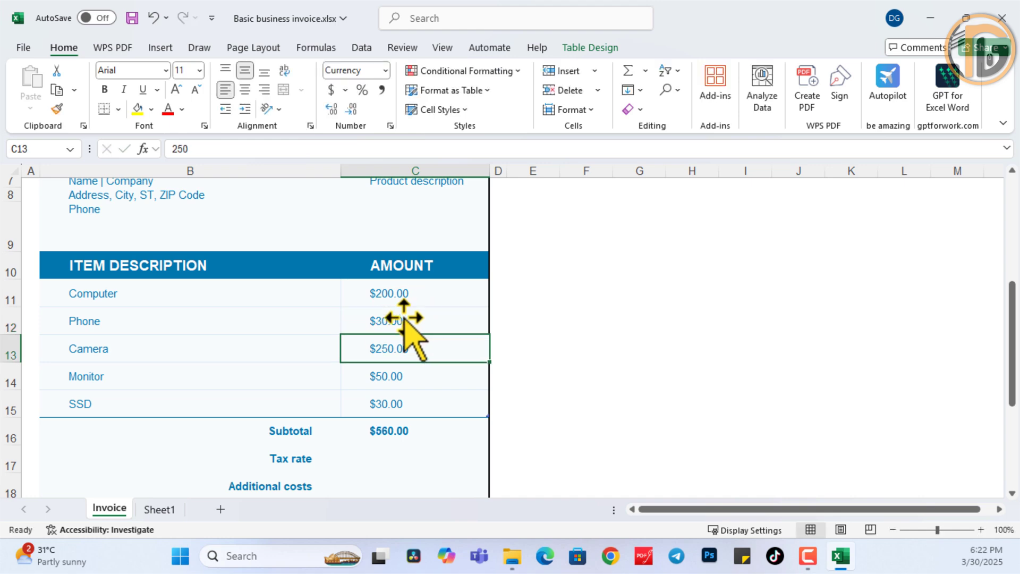
Look over the invoice sheet and check the status of the sheet and workbook protection commands.
scroll(246, 319, "up", 2)
scroll(255, 318, "down", 1)
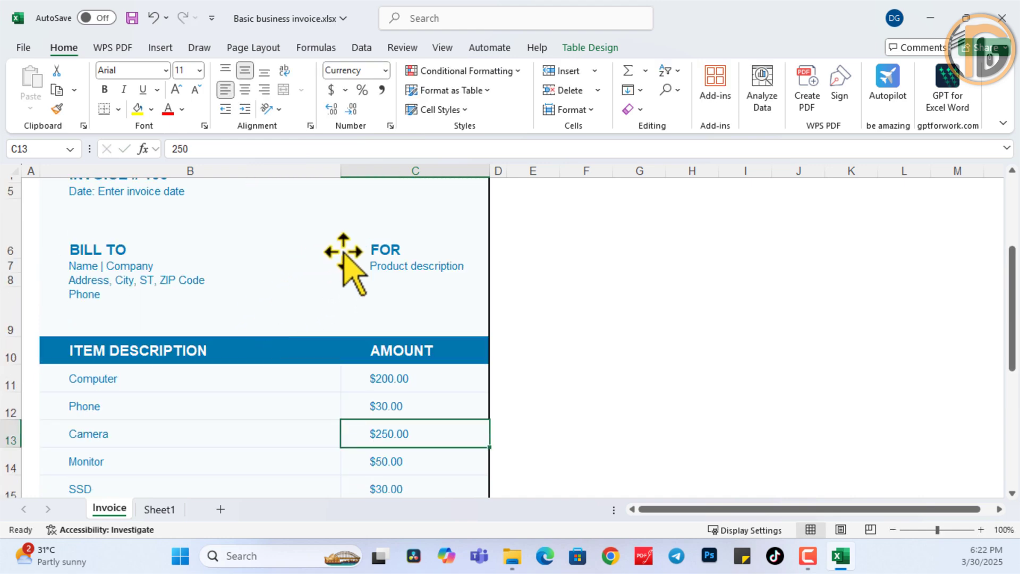
left_click(413, 46)
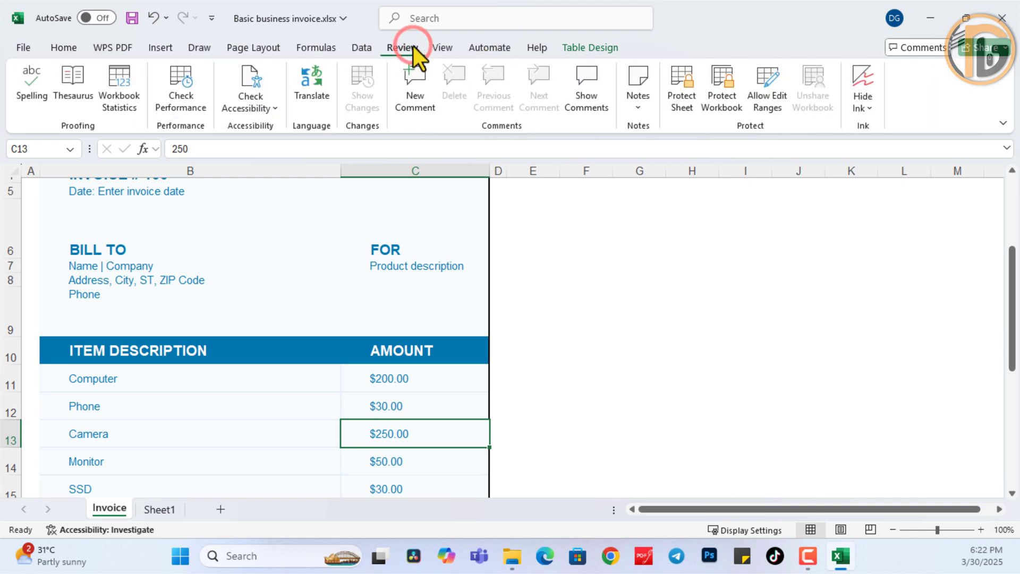